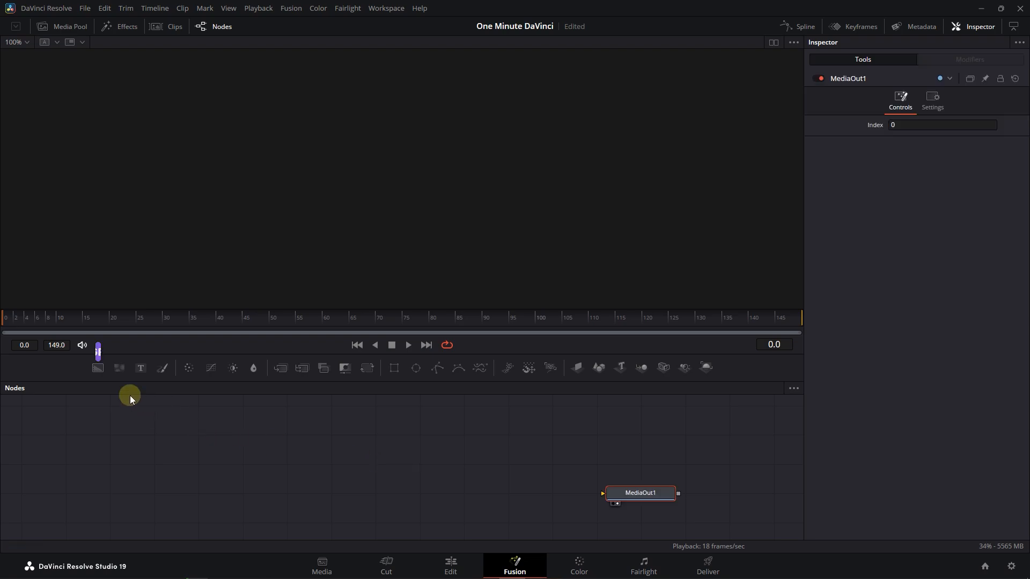
- Add a Background node feeding MediaOut1 and merge a Text+ node over it
{"action": "left_click_drag", "start_coordinate": [98, 368], "coordinate": [636, 496]}
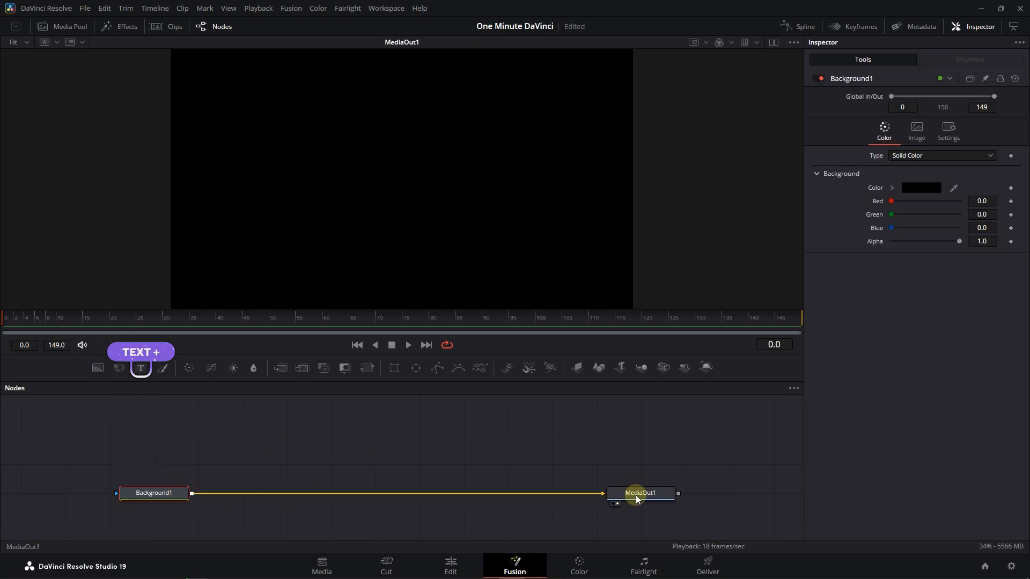
{"action": "left_click_drag", "start_coordinate": [301, 455], "coordinate": [265, 450]}
{"action": "left_click_drag", "start_coordinate": [324, 465], "coordinate": [190, 494]}
- Enter "CAST" in the Text1 node in Barlow Black and move the title straight up into the upper half of the frame
{"action": "left_click", "coordinate": [293, 471]}
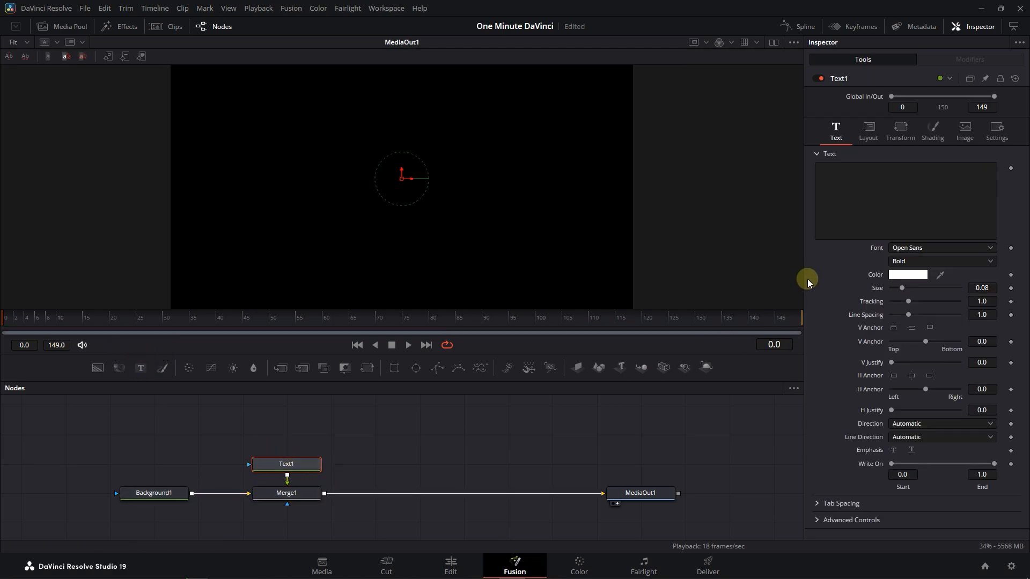
{"action": "type", "text": "CAST"}
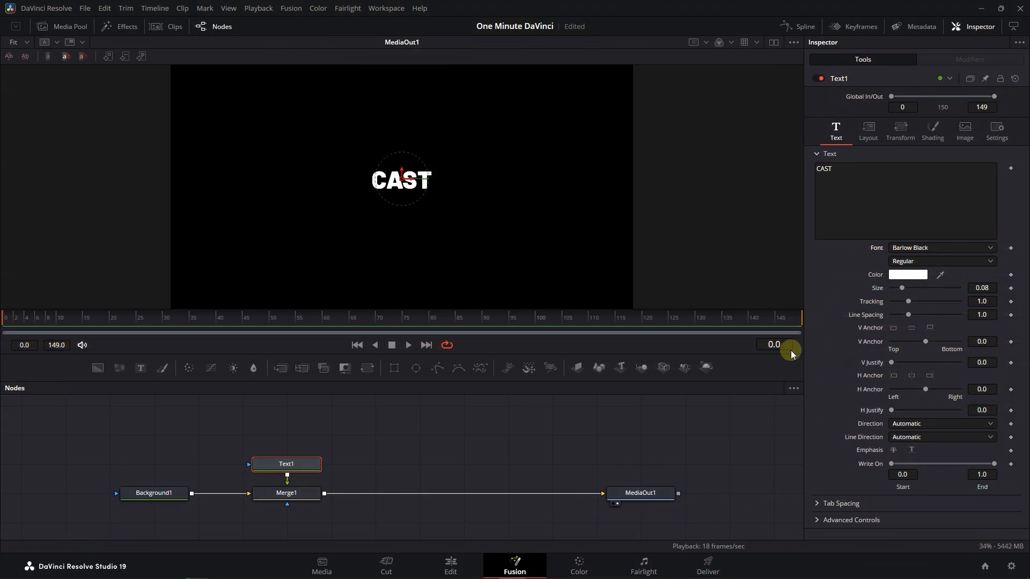
{"action": "left_click_drag", "start_coordinate": [402, 173], "coordinate": [402, 134]}
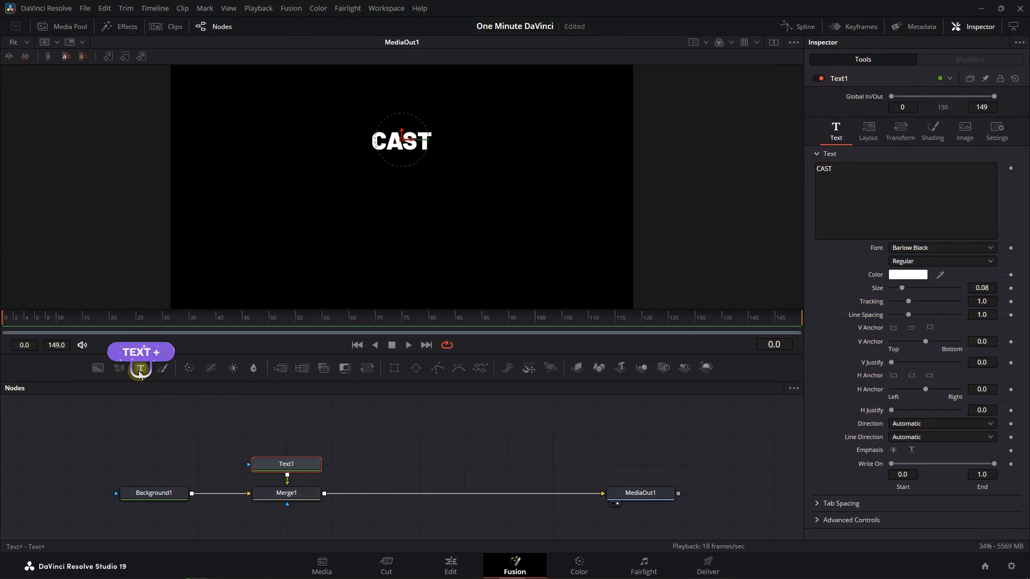
- Merge a second Text+ node after Merge1 and paste the list of crew roles into it
{"action": "left_click_drag", "start_coordinate": [140, 371], "coordinate": [325, 493]}
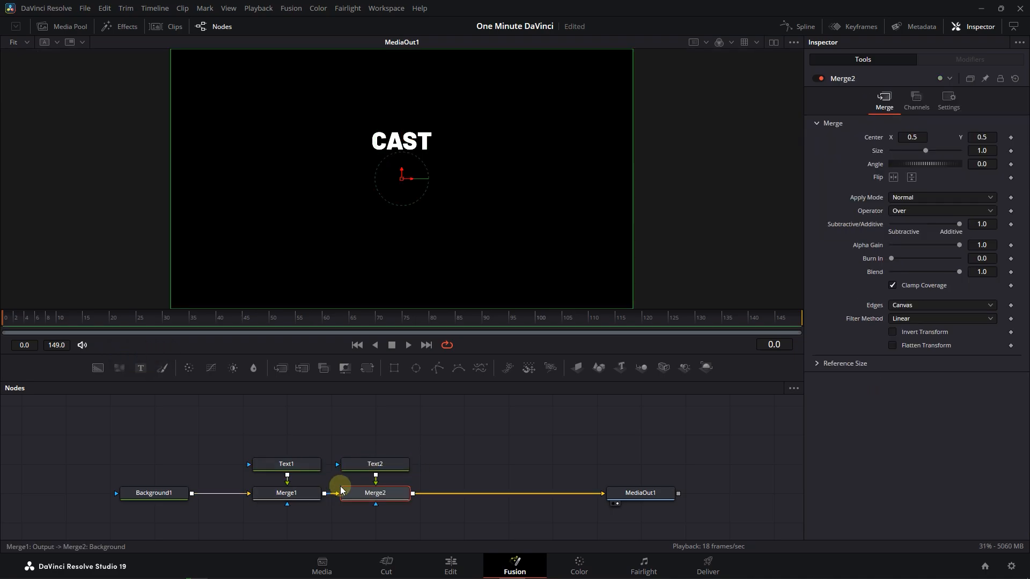
{"action": "left_click", "coordinate": [370, 470]}
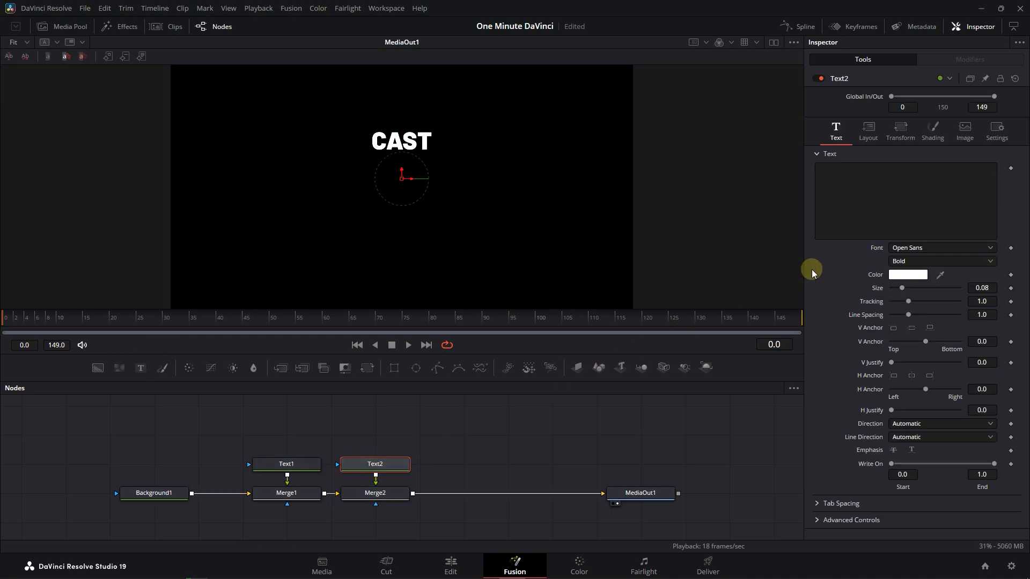
{"action": "left_click", "coordinate": [869, 195]}
{"action": "key", "text": "ctrl+v"}
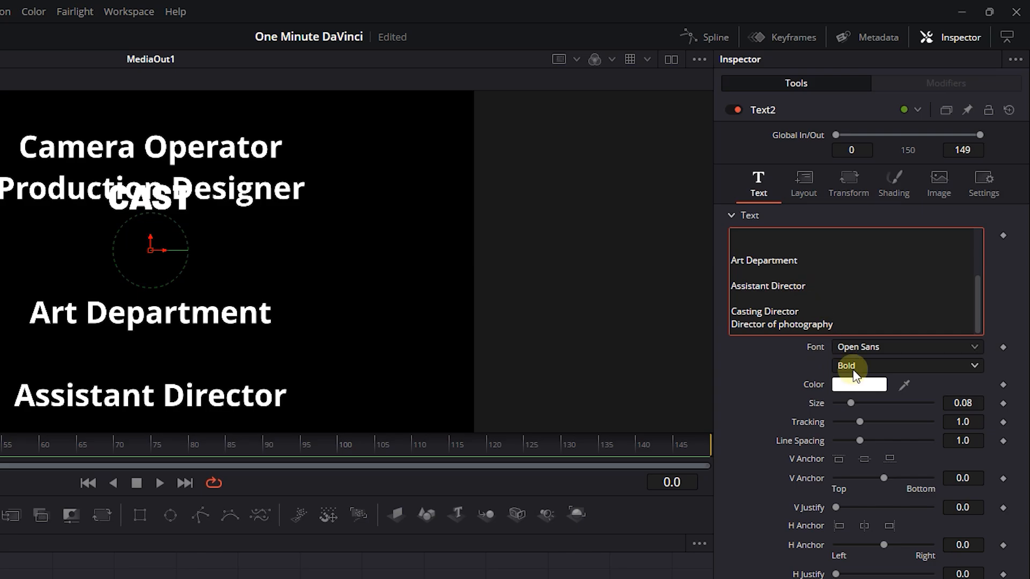
- Style the crew roles text as Barlow Italic at size 0.0354, with the vertical anchor at top and the horizontal anchor at right
{"action": "left_click", "coordinate": [885, 346]}
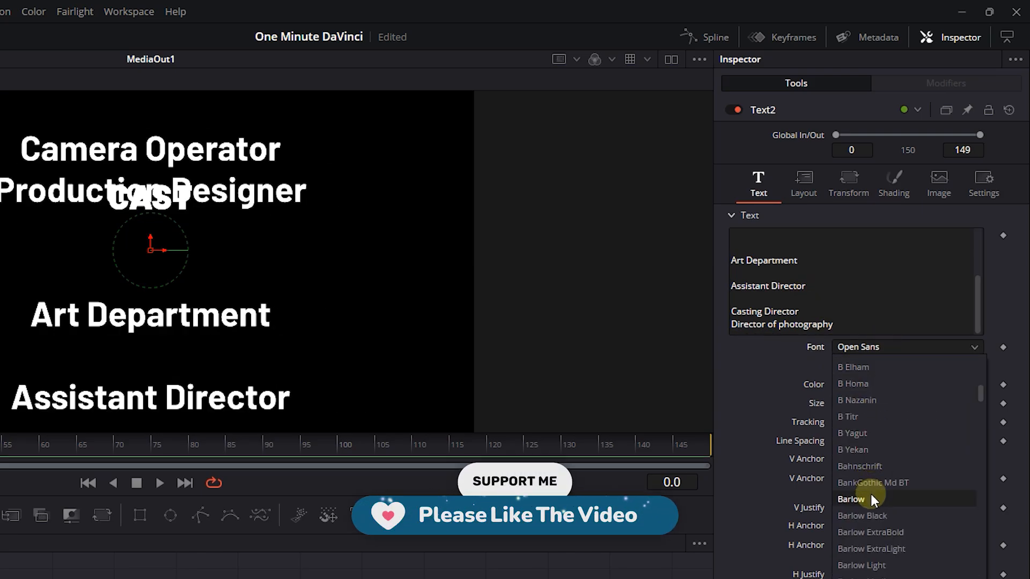
{"action": "left_click", "coordinate": [871, 493]}
{"action": "left_click", "coordinate": [877, 364]}
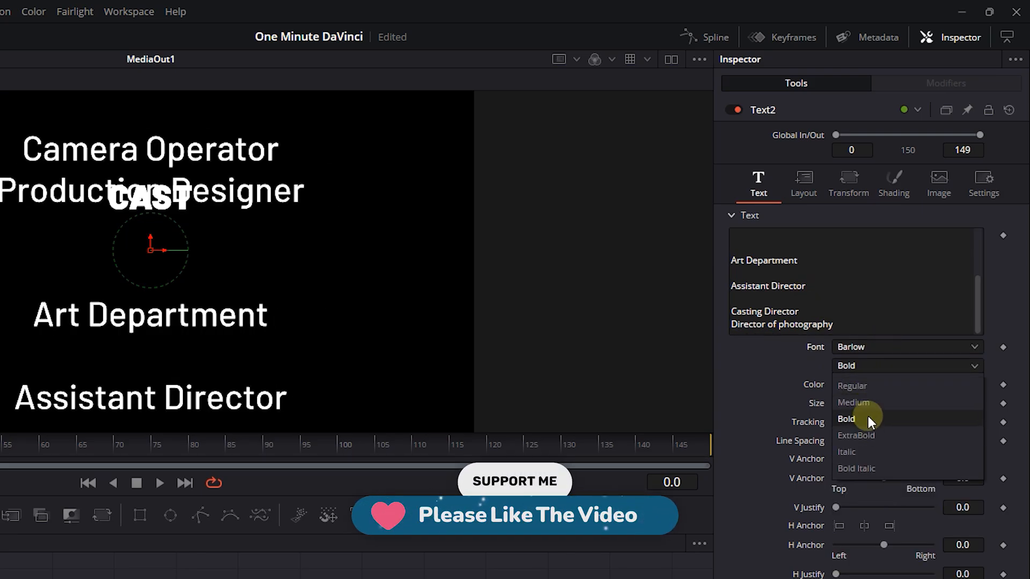
{"action": "left_click", "coordinate": [866, 449]}
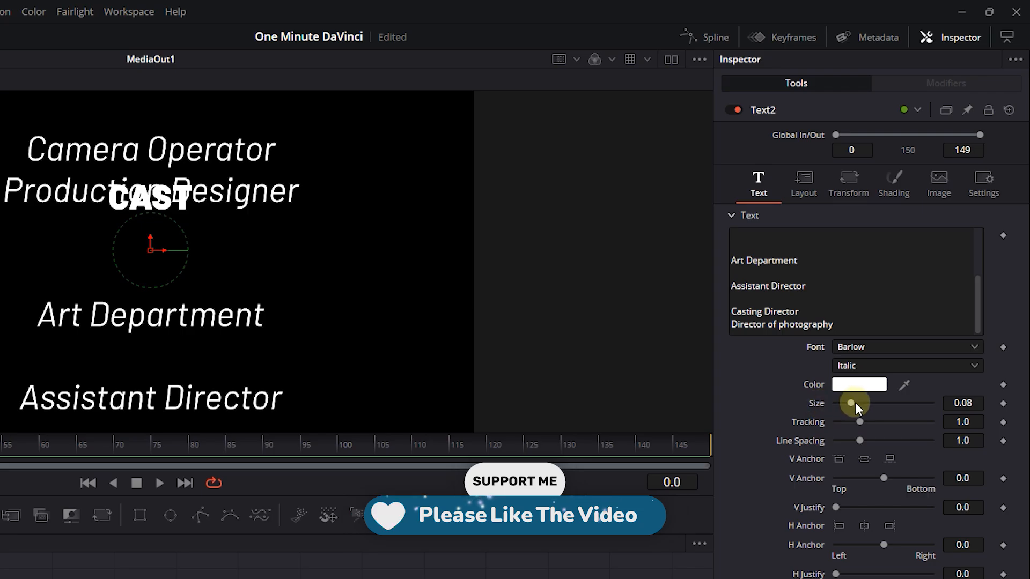
{"action": "left_click_drag", "start_coordinate": [851, 404], "coordinate": [842, 402]}
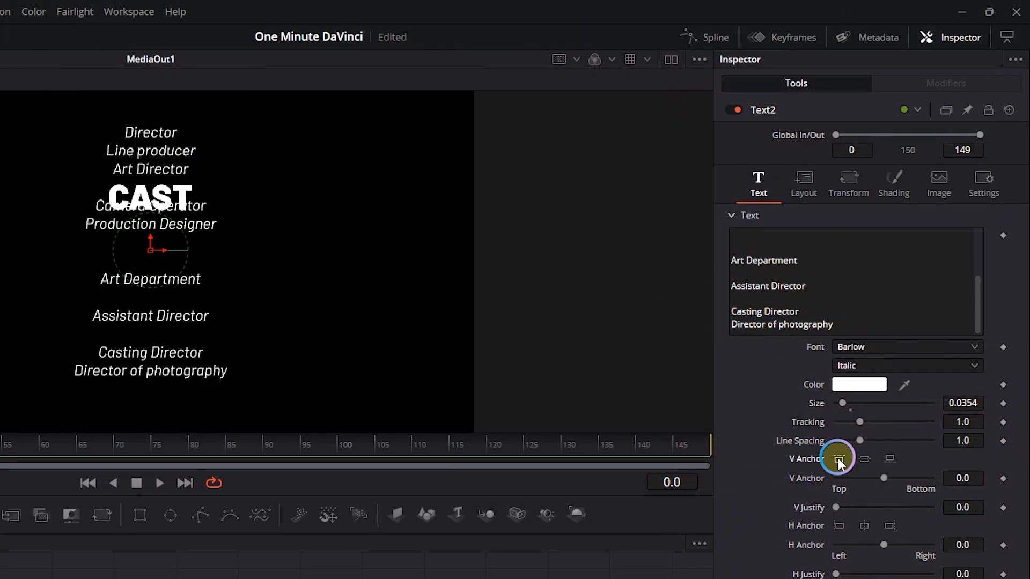
{"action": "left_click", "coordinate": [839, 459]}
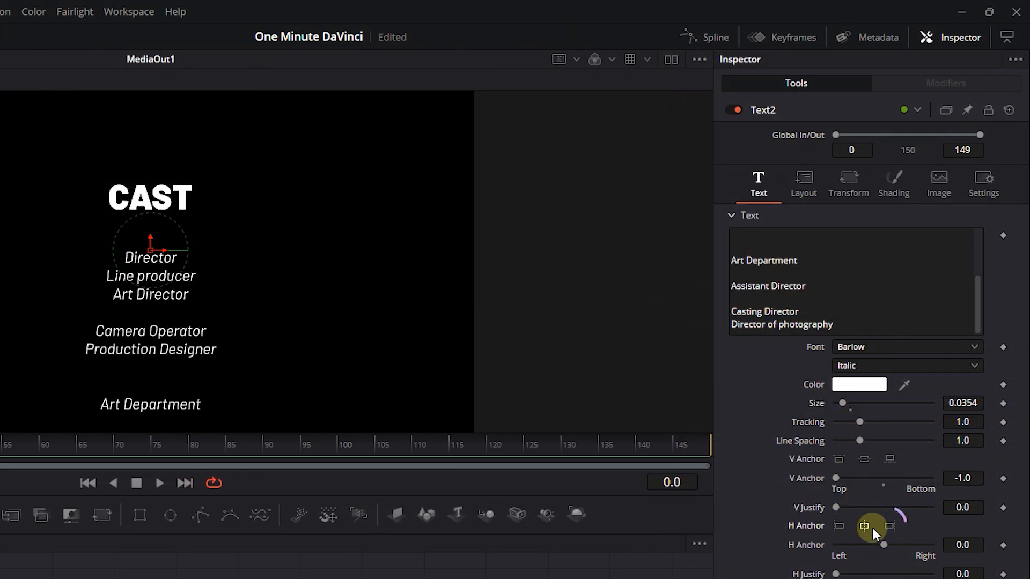
{"action": "left_click", "coordinate": [889, 526]}
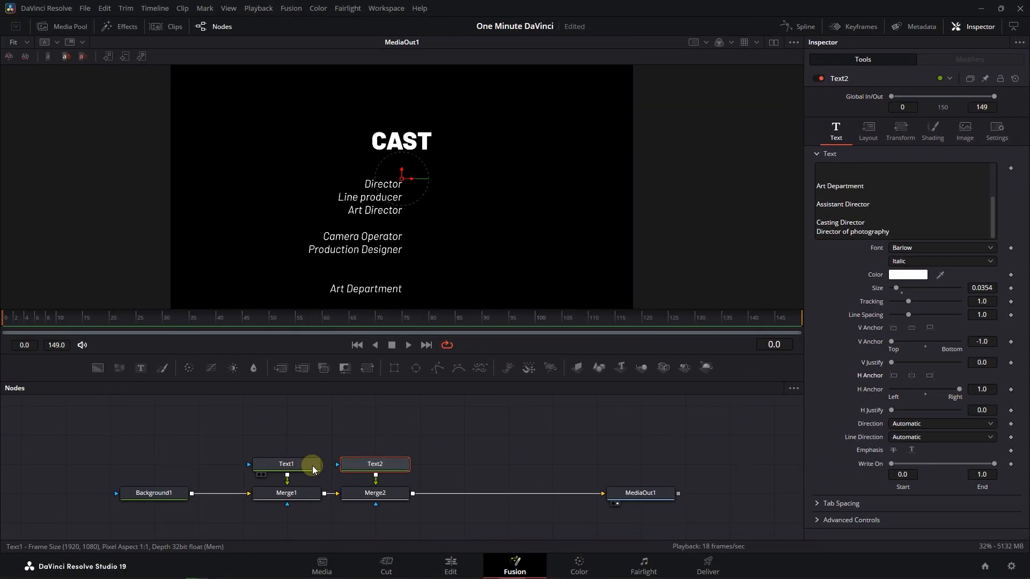
- Pin the Text1 node's controls in the Inspector and show its layout settings
{"action": "left_click", "coordinate": [284, 467]}
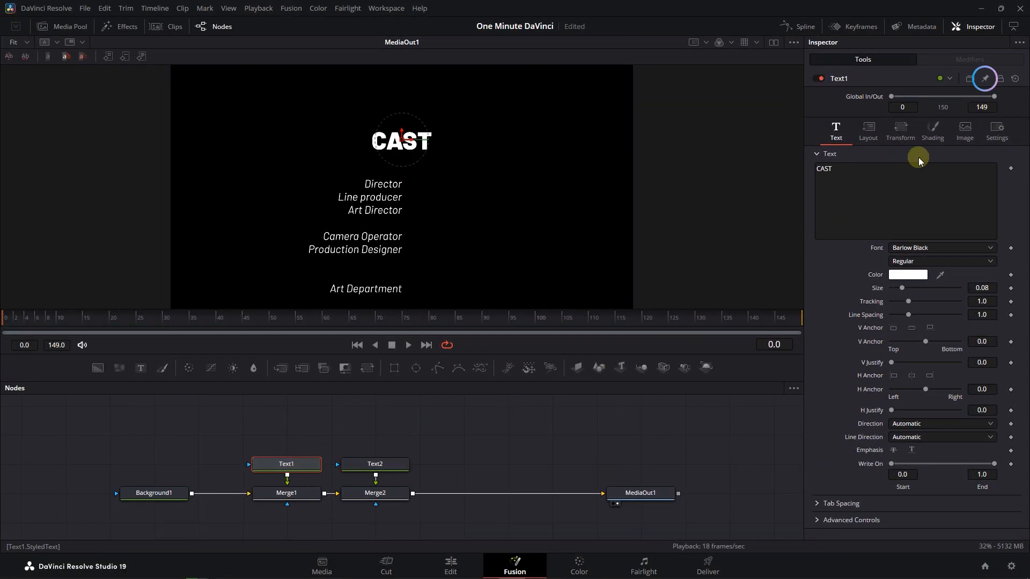
{"action": "left_click", "coordinate": [986, 80]}
{"action": "left_click", "coordinate": [868, 129]}
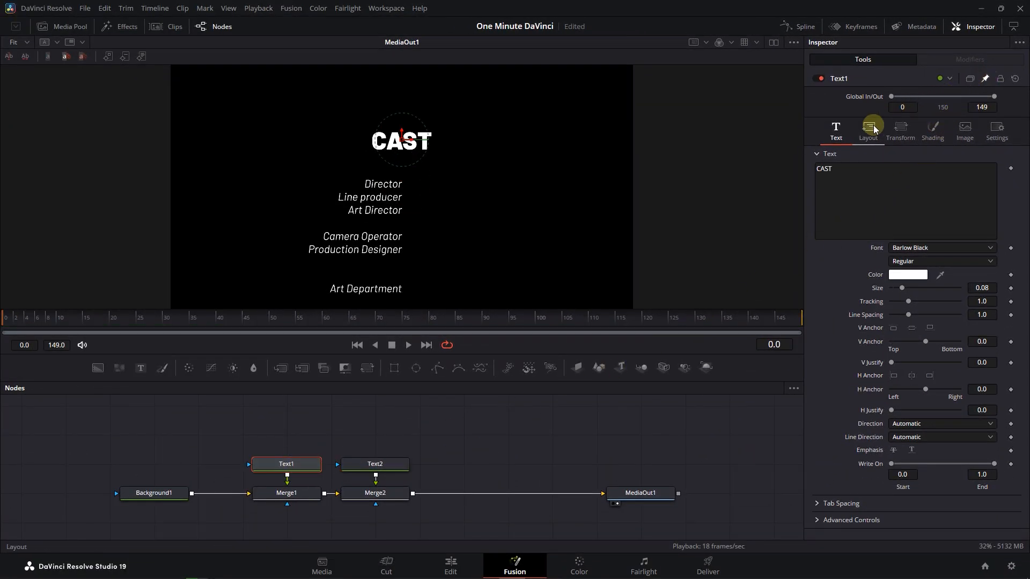
- Give Text2's layout Center the expression Point(Text1.Center.X-.2,Text1.Center.Y-.1)
{"action": "left_click", "coordinate": [375, 463]}
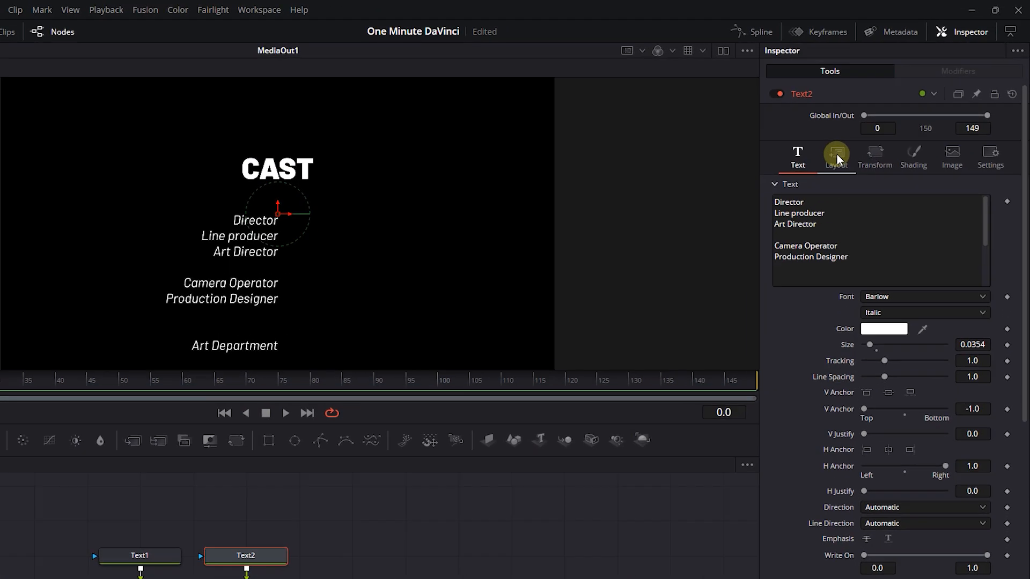
{"action": "left_click", "coordinate": [868, 130]}
{"action": "right_click", "coordinate": [809, 255]}
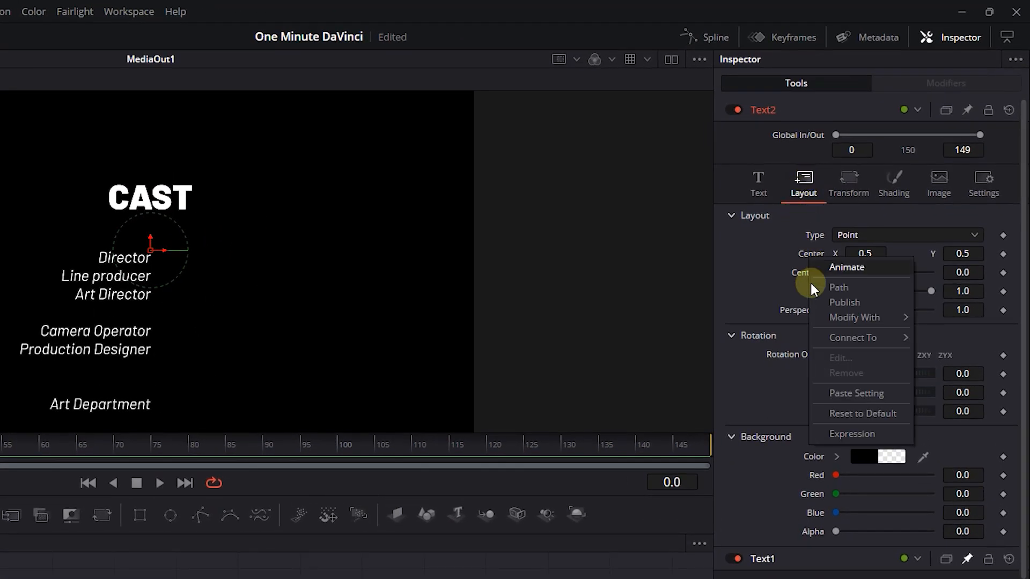
{"action": "left_click", "coordinate": [842, 432]}
{"action": "left_click", "coordinate": [886, 272]}
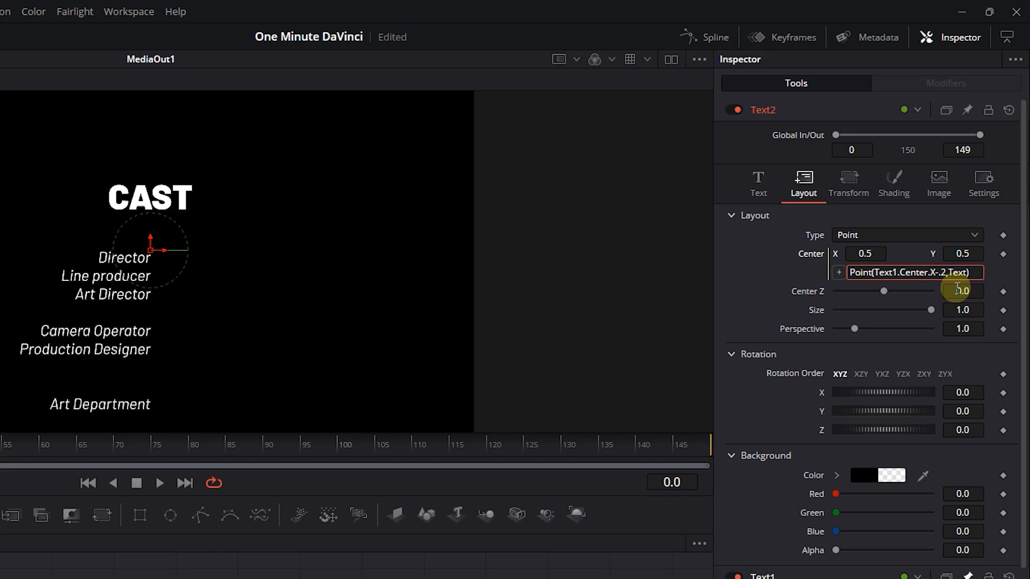
{"action": "type", "text": "enter.Y-.1"}
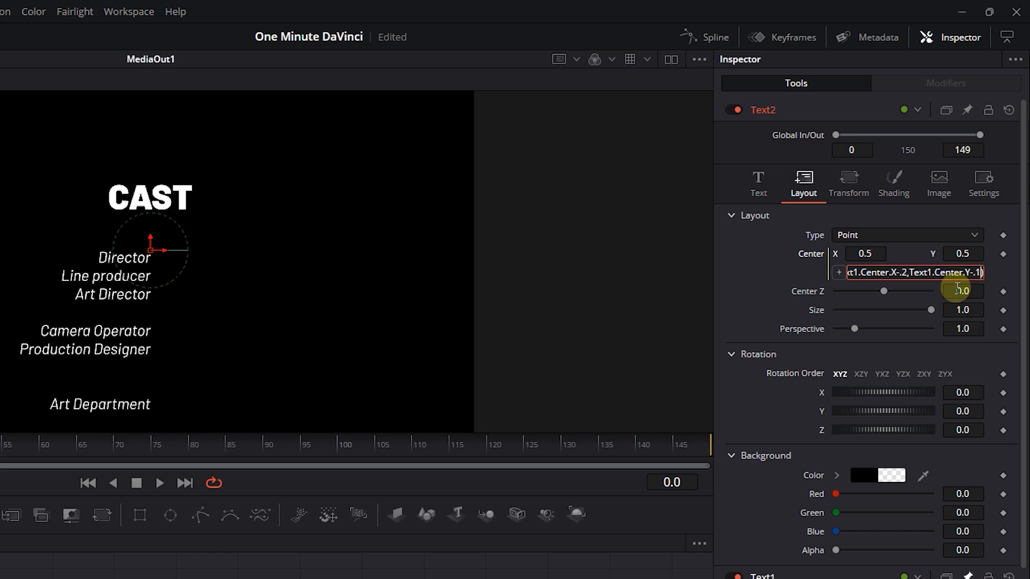
{"action": "left_click", "coordinate": [958, 290]}
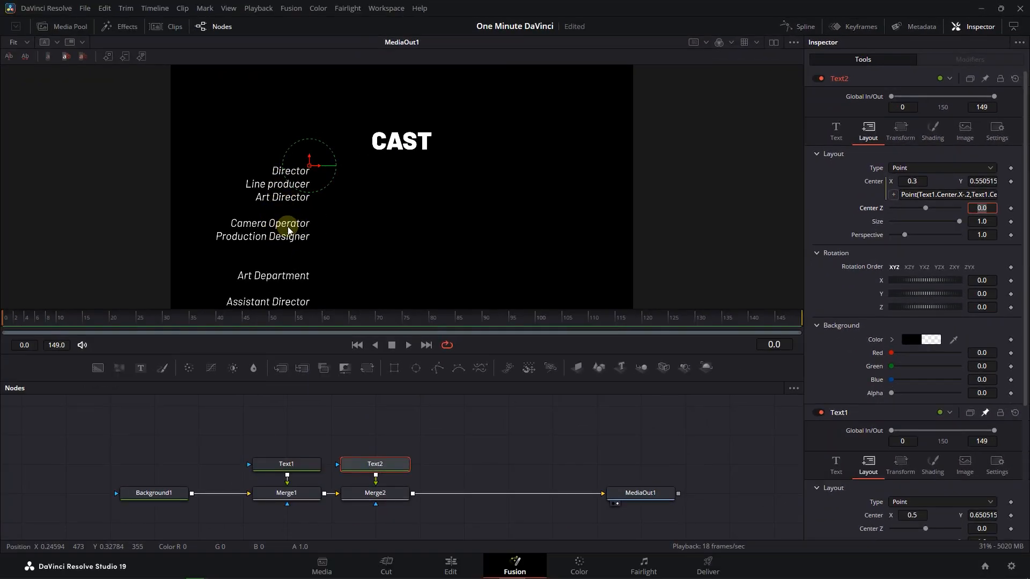
- Duplicate the Text2 node and merge the copy into the chain after Merge2
{"action": "key", "text": "ctrl+c"}
{"action": "left_click", "coordinate": [386, 463]}
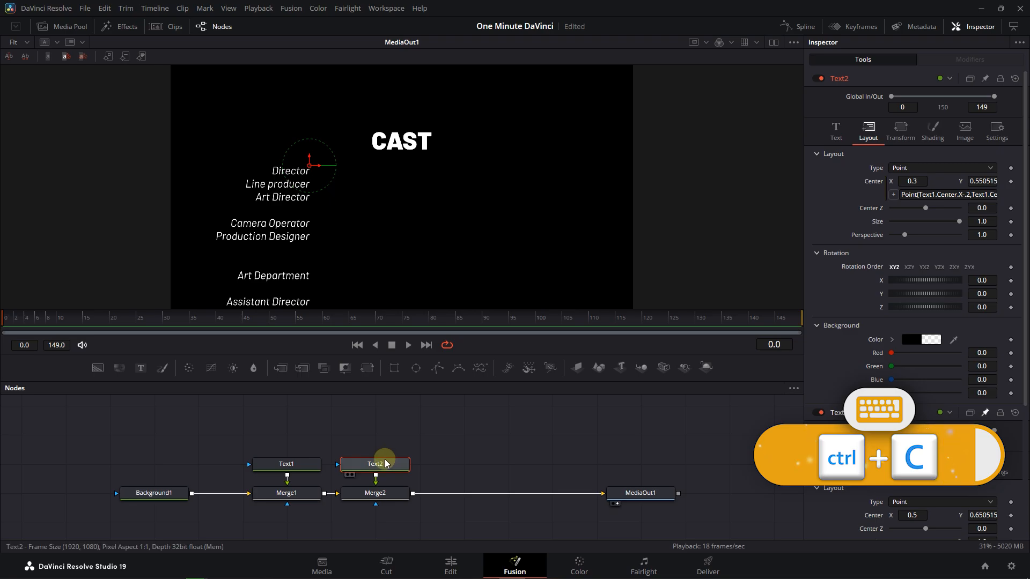
{"action": "key", "text": "ctrl+v"}
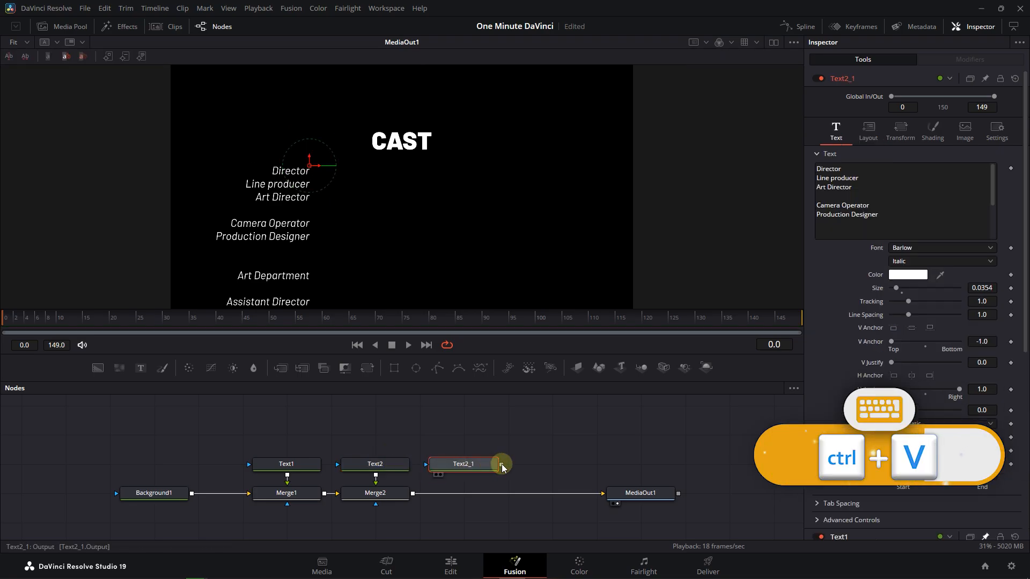
{"action": "left_click_drag", "start_coordinate": [502, 465], "coordinate": [414, 491]}
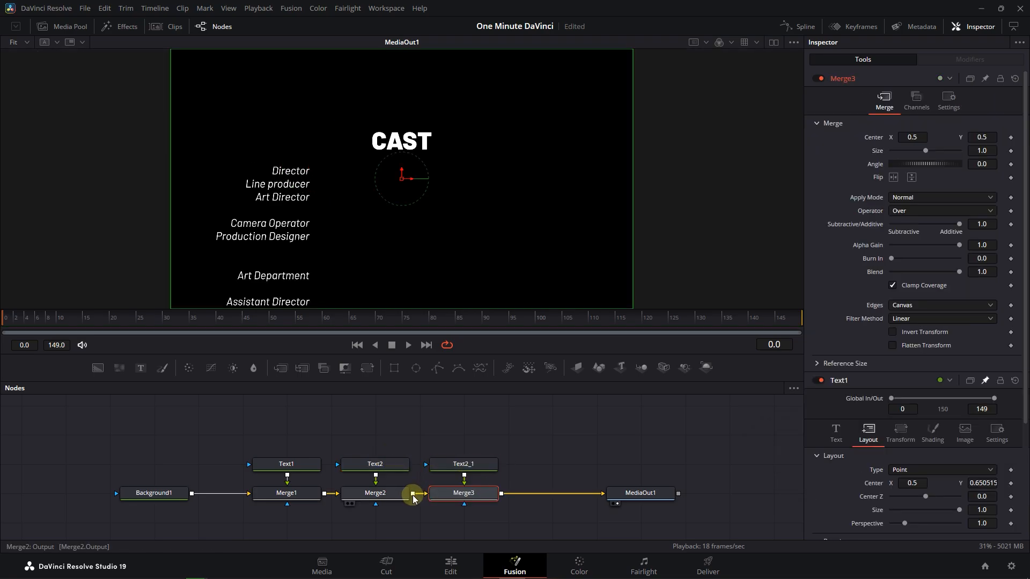
- Replace the text in Text2_1 with the first list of cast names and centre its horizontal anchor
{"action": "left_click", "coordinate": [470, 466]}
{"action": "left_click", "coordinate": [826, 213]}
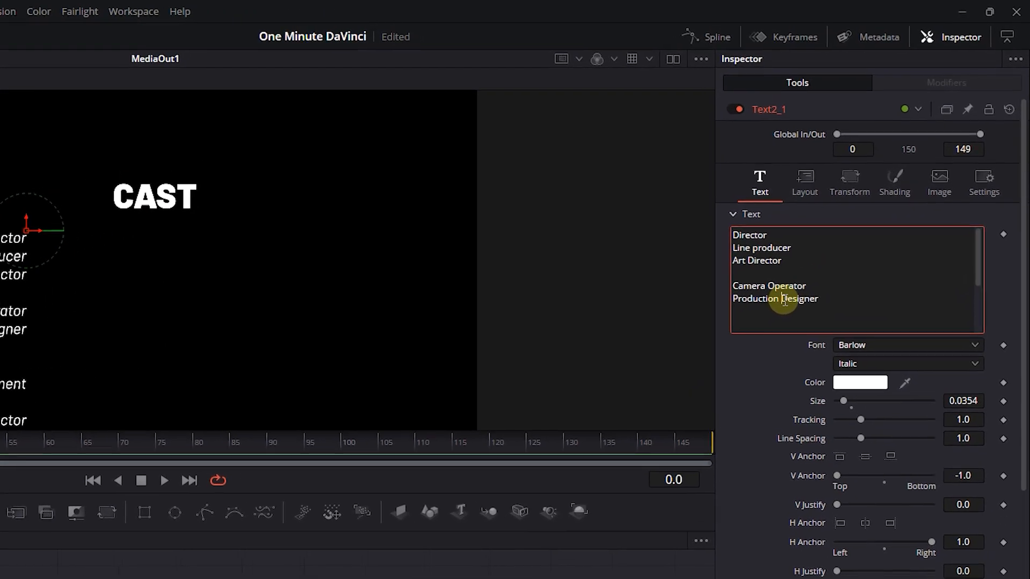
{"action": "key", "text": "ctrl+a"}
{"action": "key", "text": "ctrl+v"}
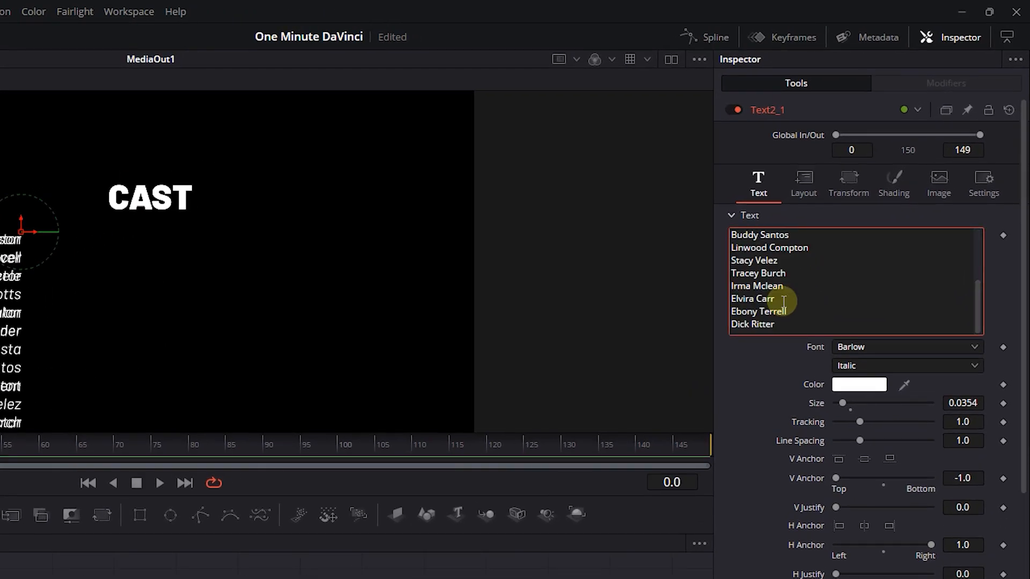
{"action": "left_click", "coordinate": [865, 525]}
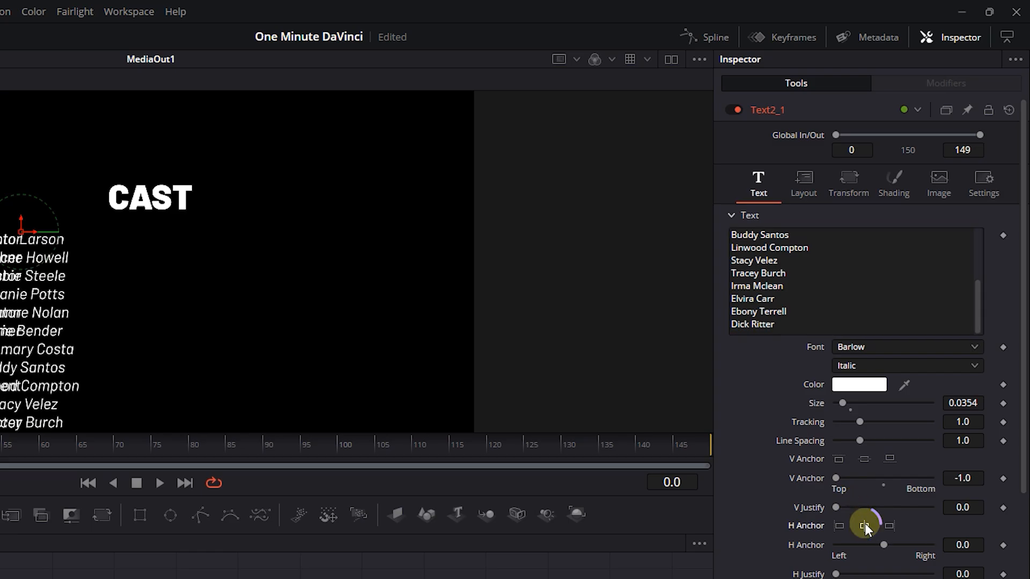
- Remove the -.2 X offset from Text2_1's Center expression so that its X term is Text1.Center.X
{"action": "left_click", "coordinate": [809, 180]}
{"action": "left_click", "coordinate": [943, 274]}
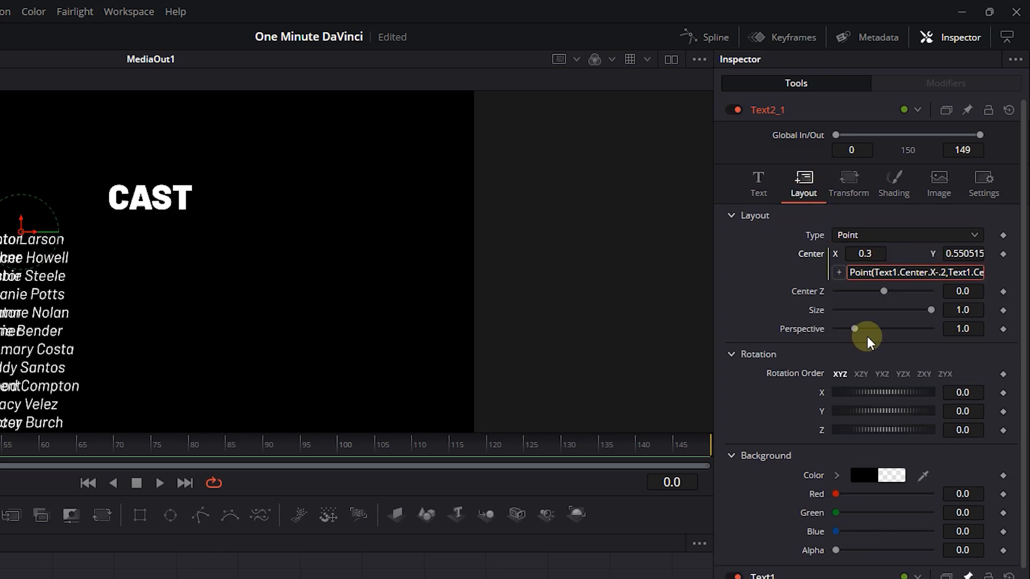
{"action": "key", "text": "shift+Left"}
{"action": "key", "text": "shift+Left"}
{"action": "key", "text": "shift+Left"}
{"action": "key", "text": "BackSpace"}
{"action": "key", "text": "Tab"}
- Duplicate the Text2_1 node and merge the copy into the chain after Merge3
{"action": "key", "text": "ctrl+c"}
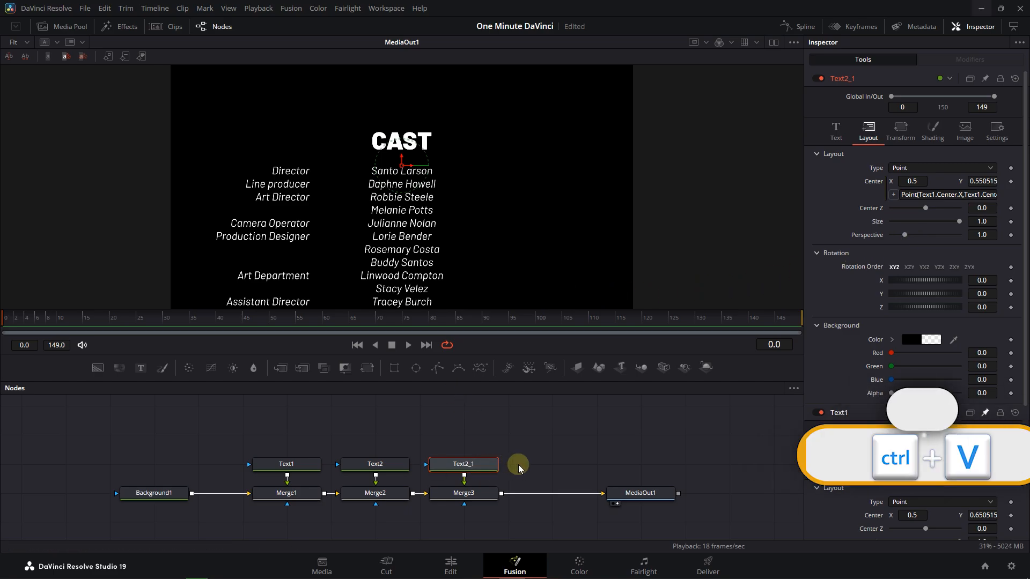
{"action": "left_click", "coordinate": [556, 472]}
{"action": "key", "text": "ctrl+v"}
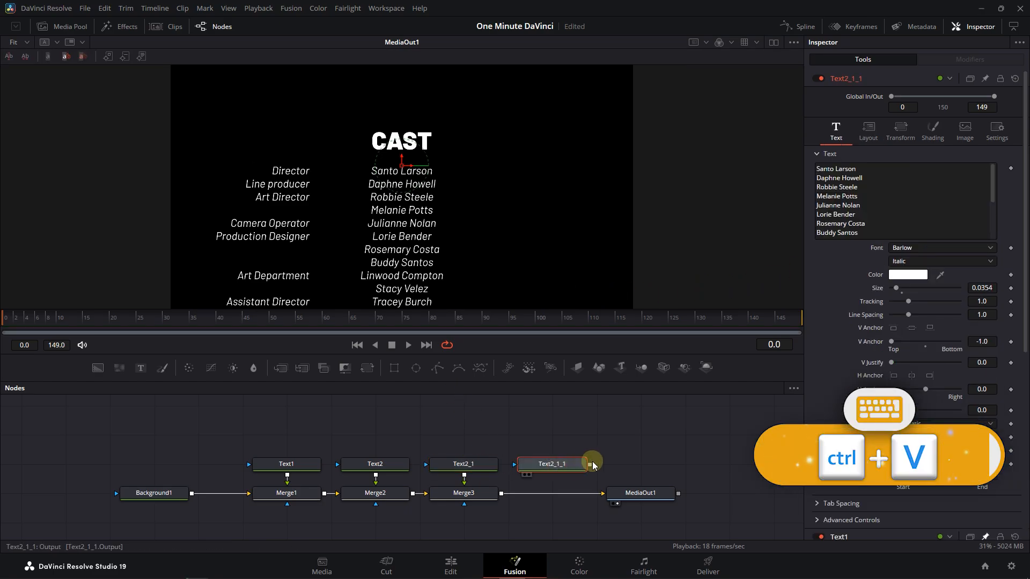
{"action": "left_click_drag", "start_coordinate": [590, 465], "coordinate": [501, 495]}
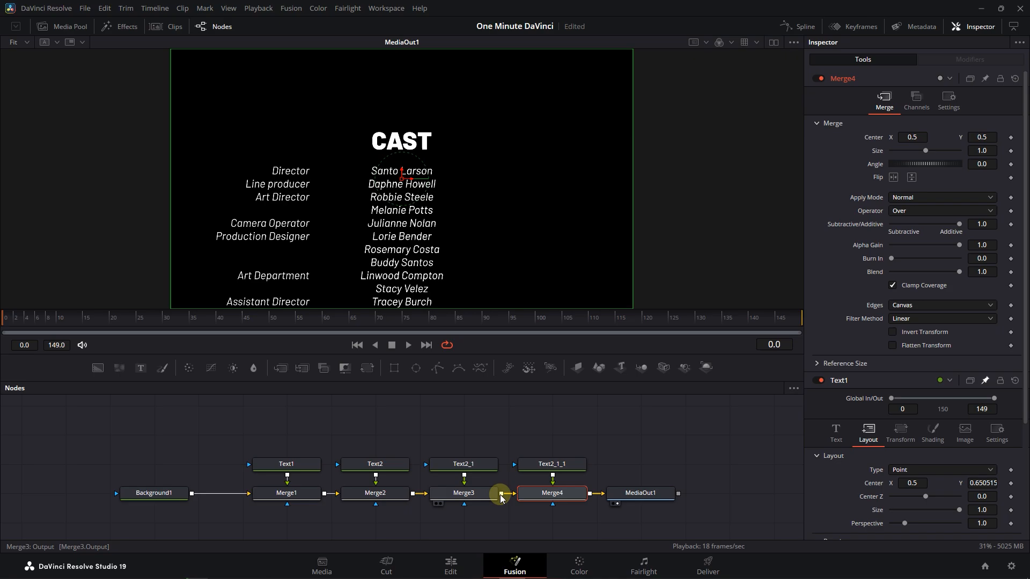
- Replace the text in Text2_1_1 with the second list of names and set its horizontal anchor to left
{"action": "left_click", "coordinate": [557, 469]}
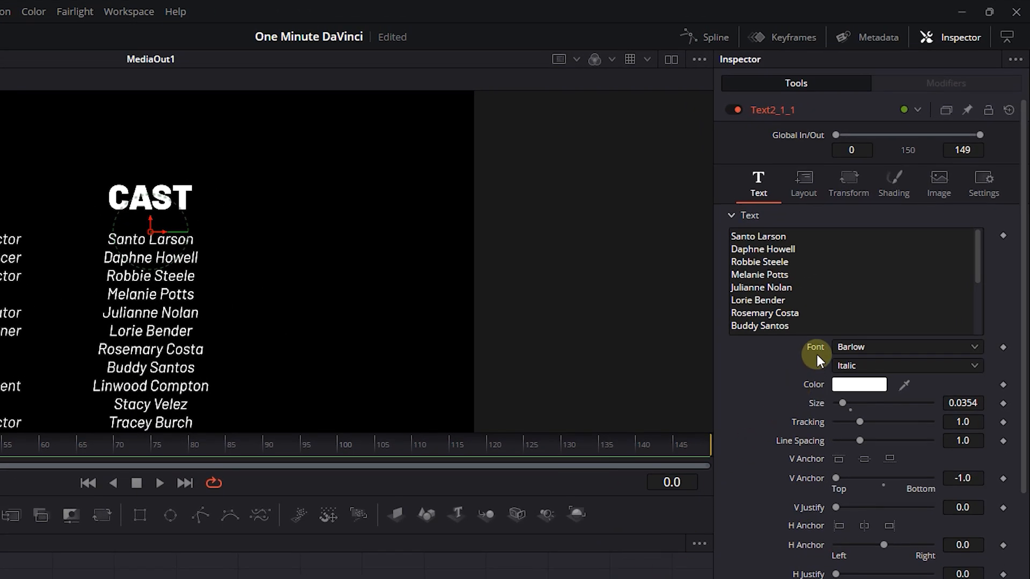
{"action": "left_click", "coordinate": [894, 230]}
{"action": "key", "text": "ctrl+a"}
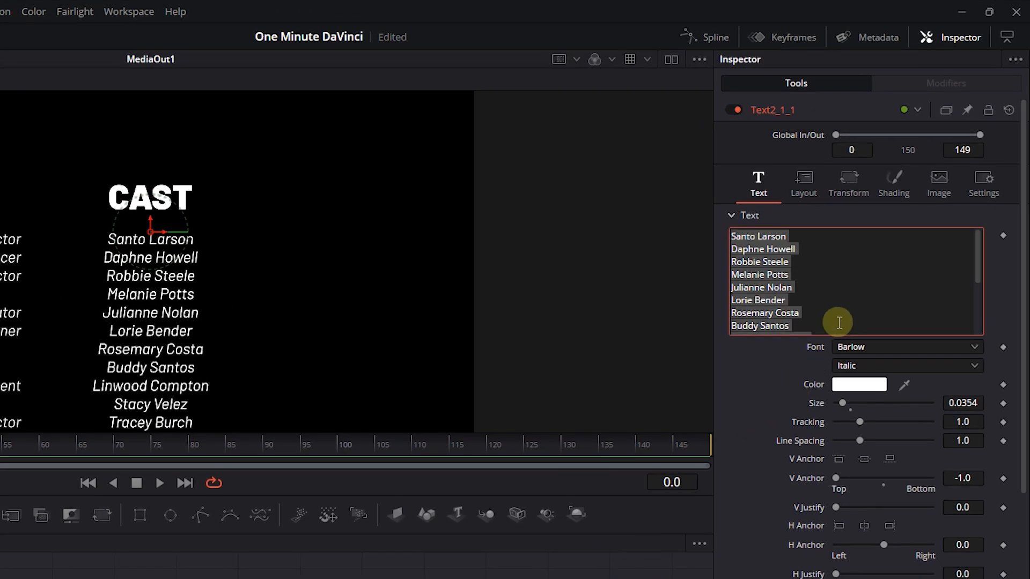
{"action": "key", "text": "ctrl+v"}
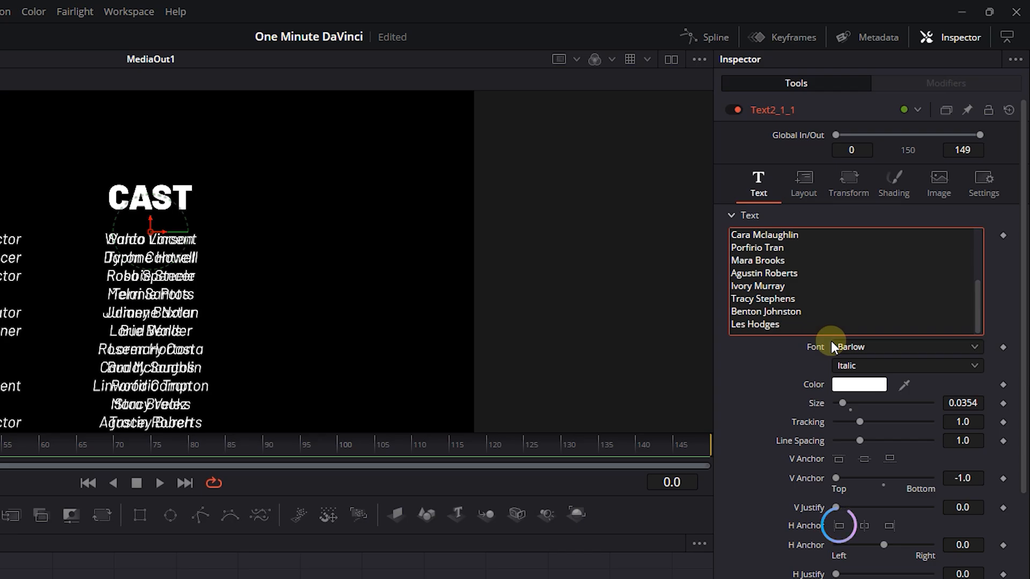
{"action": "left_click", "coordinate": [839, 527]}
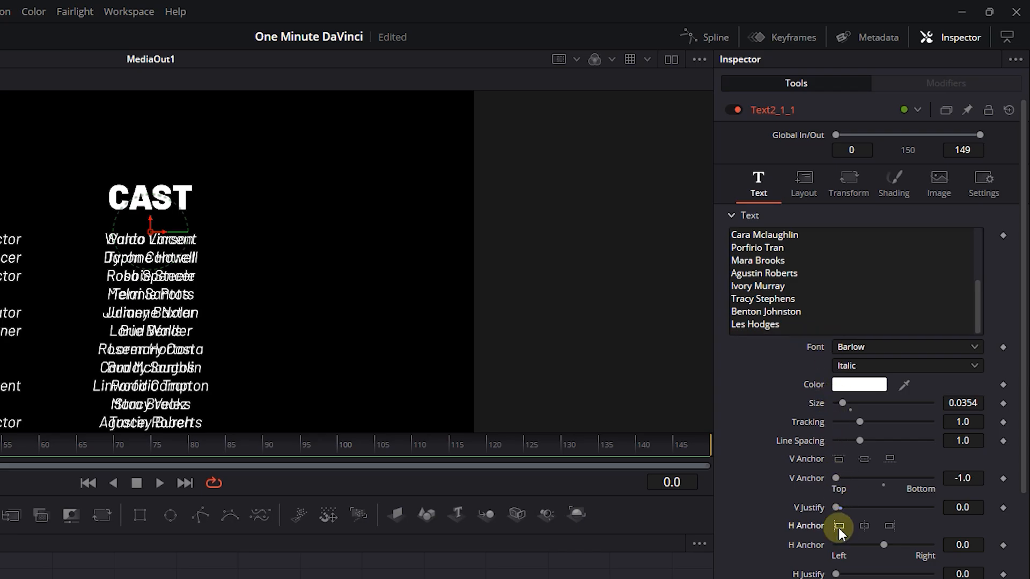
- Add a +.2 offset to the X term of Text2_1_1's Center expression so it reads Text1.Center.X+.2
{"action": "left_click", "coordinate": [798, 191]}
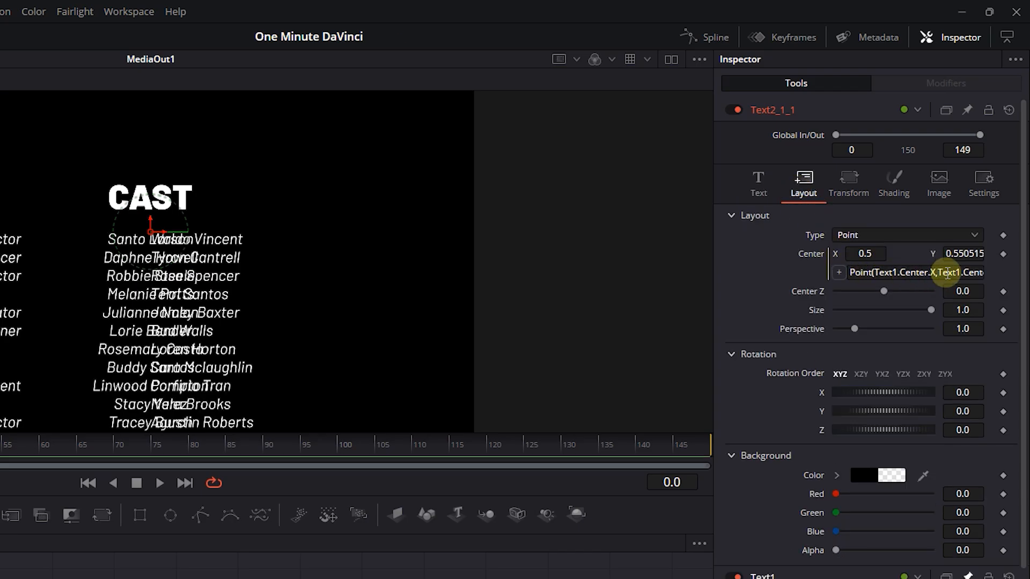
{"action": "type", "text": "+.2"}
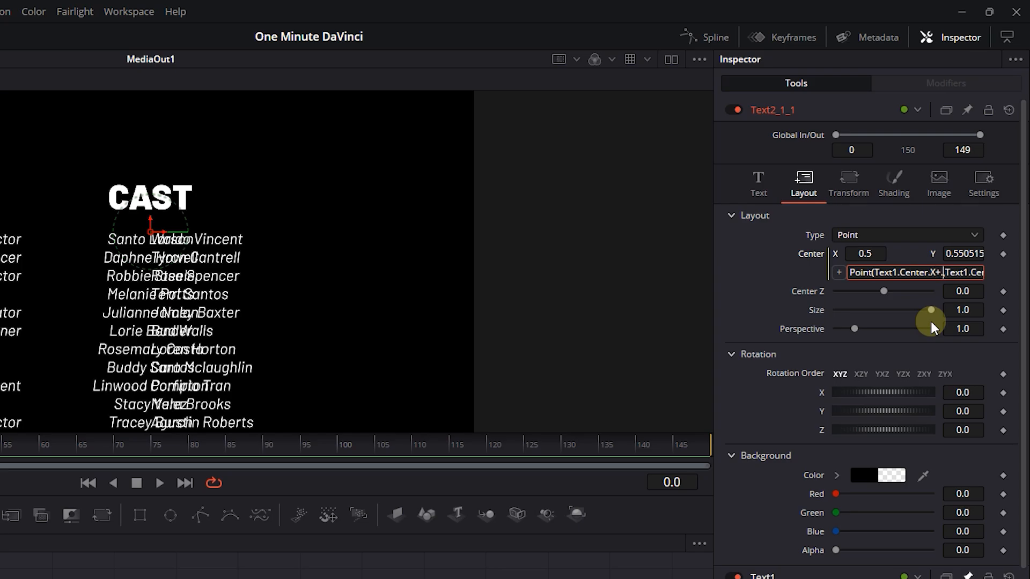
{"action": "key", "text": "Tab"}
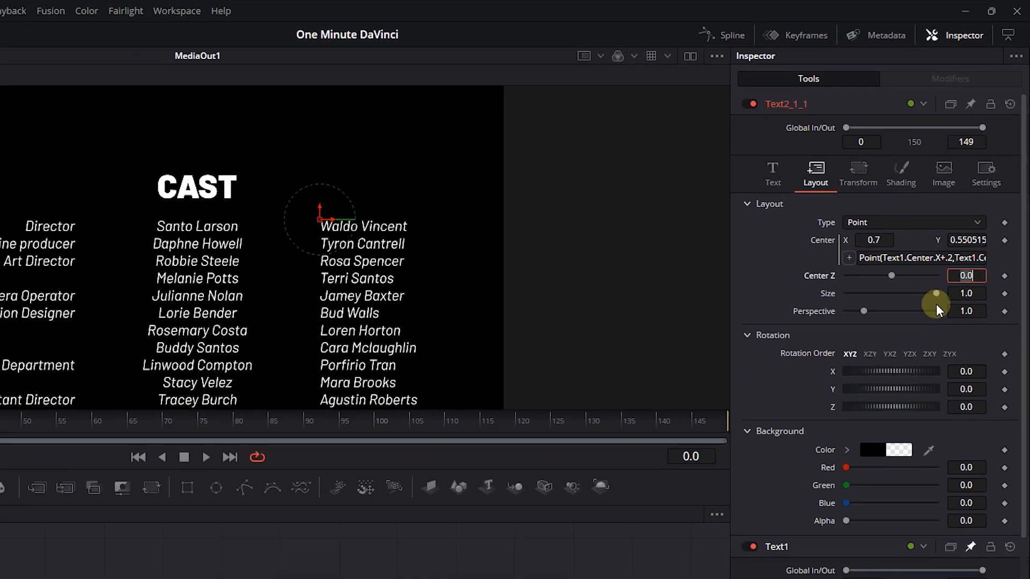
- Keyframe Text1's Center Y so the credits scroll upward, from about -0.053 at frame 0 to 2.718516 at frame 10
{"action": "left_click", "coordinate": [290, 465]}
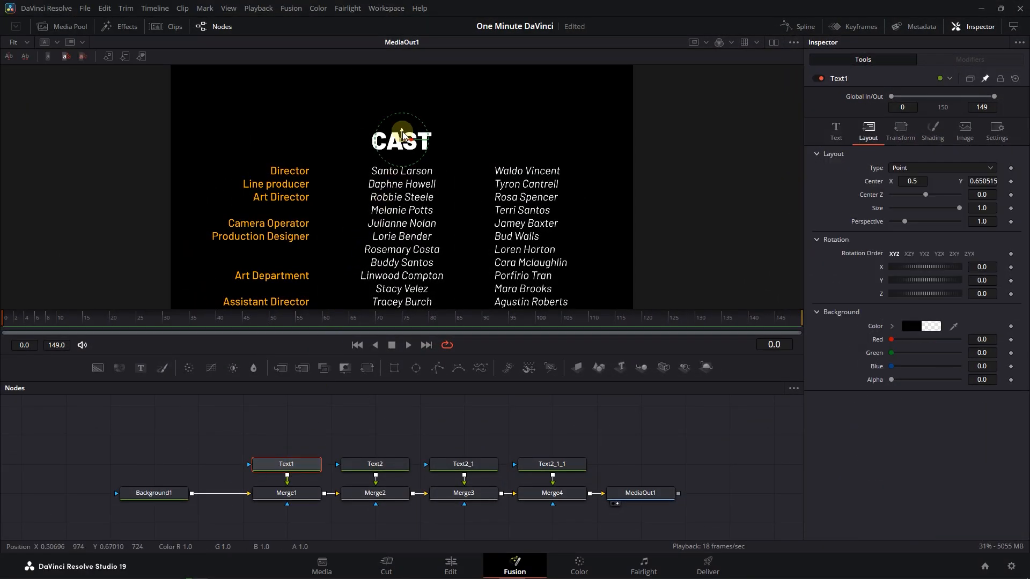
{"action": "left_click_drag", "start_coordinate": [403, 143], "coordinate": [393, 230]}
{"action": "left_click_drag", "start_coordinate": [983, 184], "coordinate": [598, 216]}
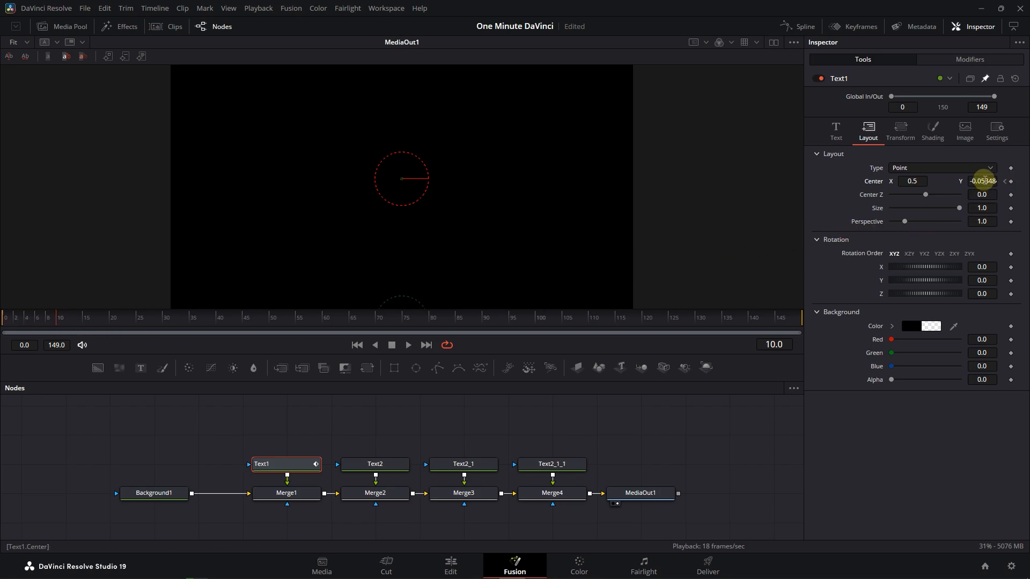
{"action": "left_click_drag", "start_coordinate": [987, 182], "coordinate": [787, 296]}
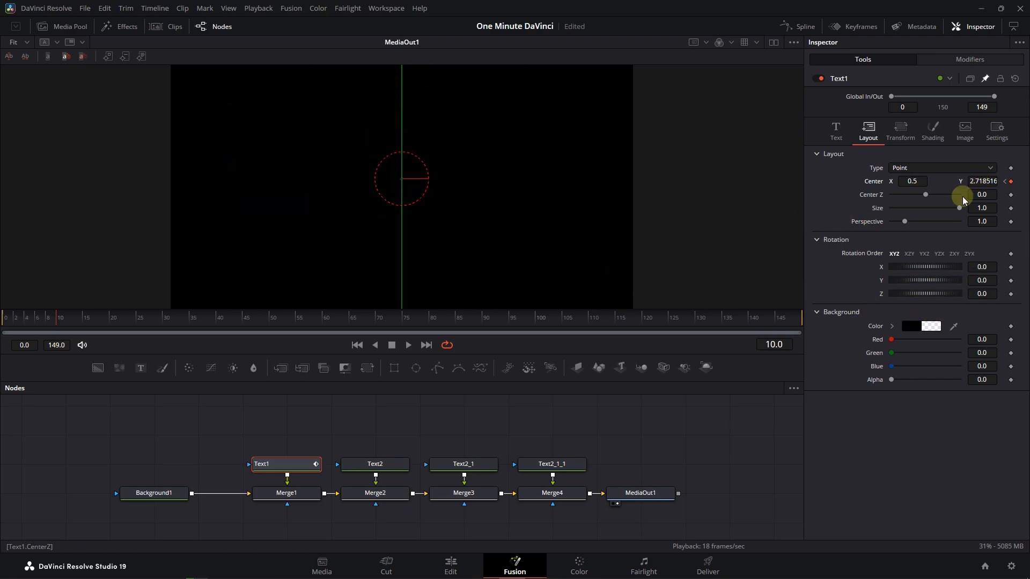
- Make room before MediaOut1 and insert a Keyframe Stretcher node after Merge4
{"action": "left_click_drag", "start_coordinate": [648, 493], "coordinate": [737, 492]}
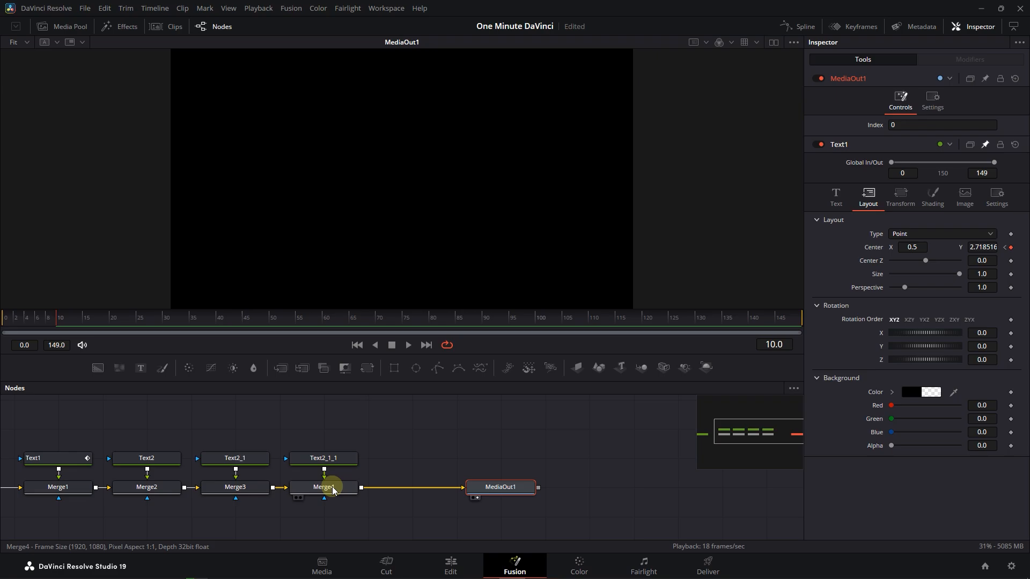
{"action": "left_click", "coordinate": [333, 488]}
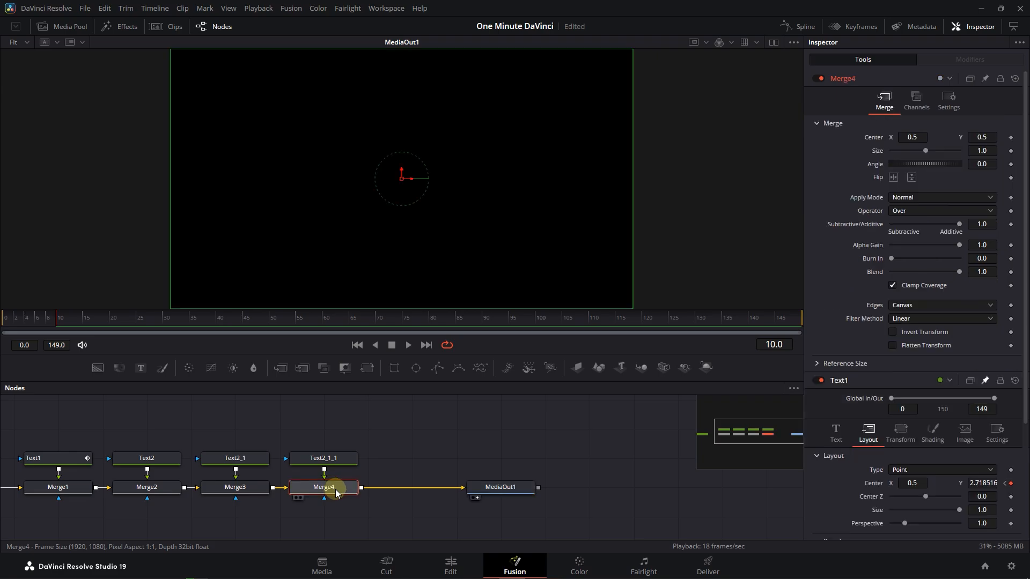
{"action": "key", "text": "shift+space"}
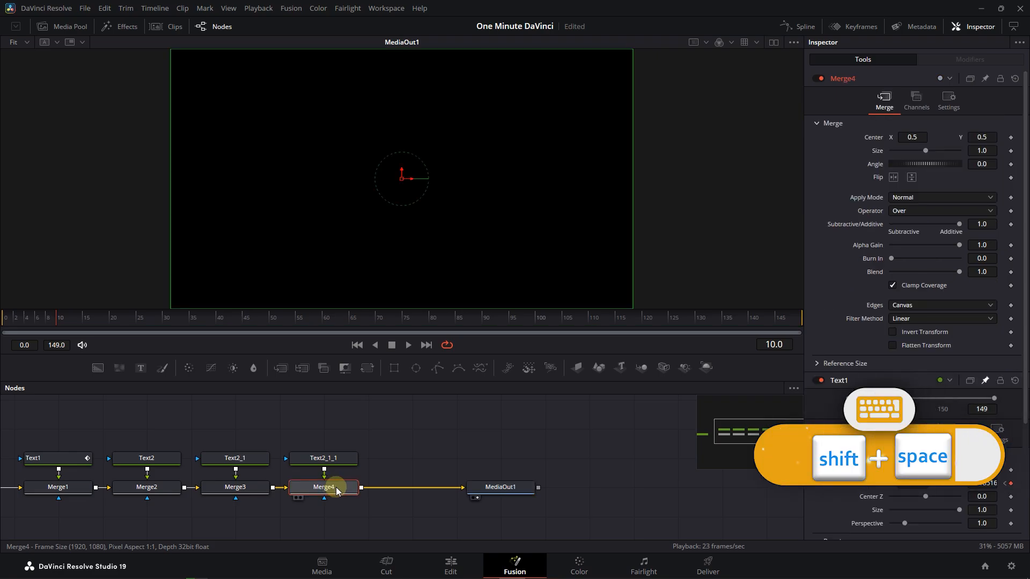
{"action": "type", "text": "spot l"}
{"action": "key", "text": "ctrl+a"}
{"action": "type", "text": "keyfr"}
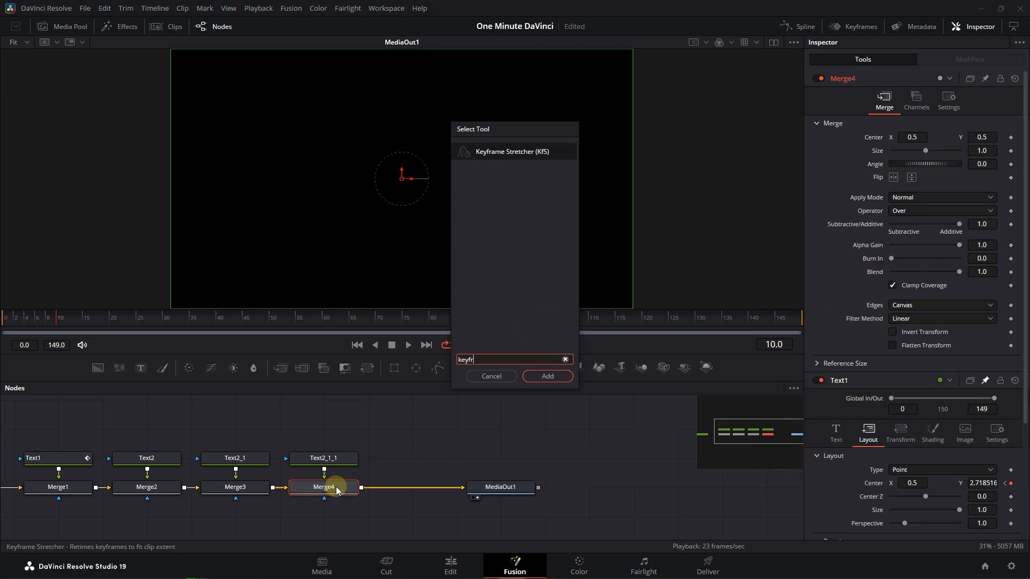
{"action": "key", "text": "Return"}
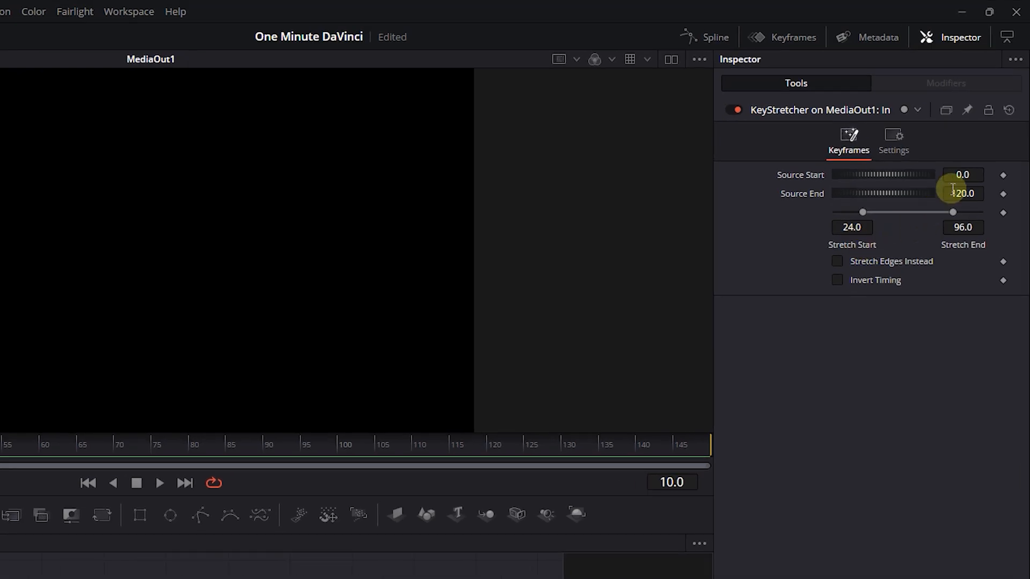
- Set the Keyframe Stretcher's Source End to 10, Stretch Start to 0 and Stretch End to 10, and scrub through the scroll
{"action": "left_click", "coordinate": [963, 193]}
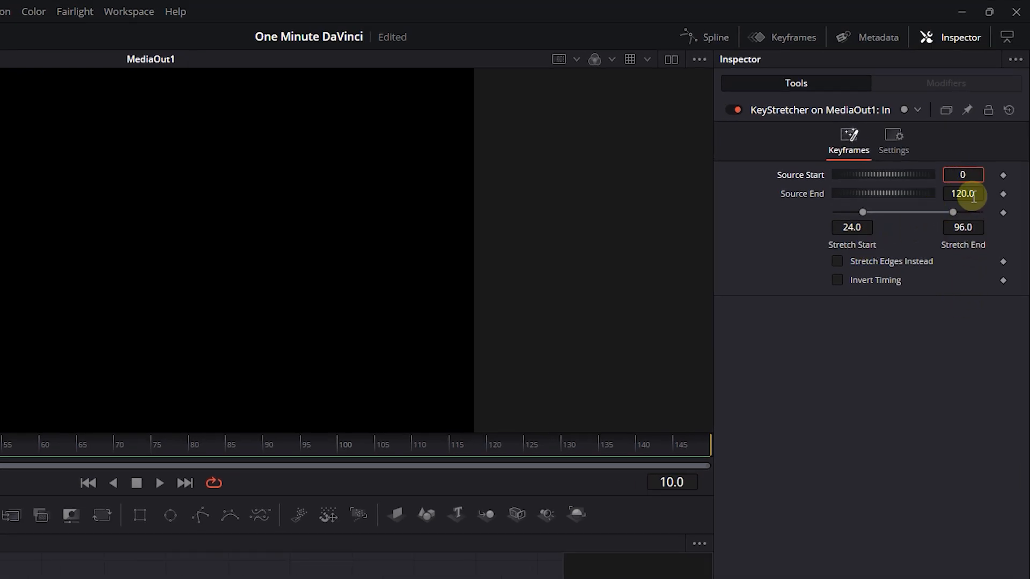
{"action": "type", "text": "10"}
{"action": "key", "text": "Return"}
{"action": "left_click", "coordinate": [852, 227]}
{"action": "type", "text": "0"}
{"action": "key", "text": "Return"}
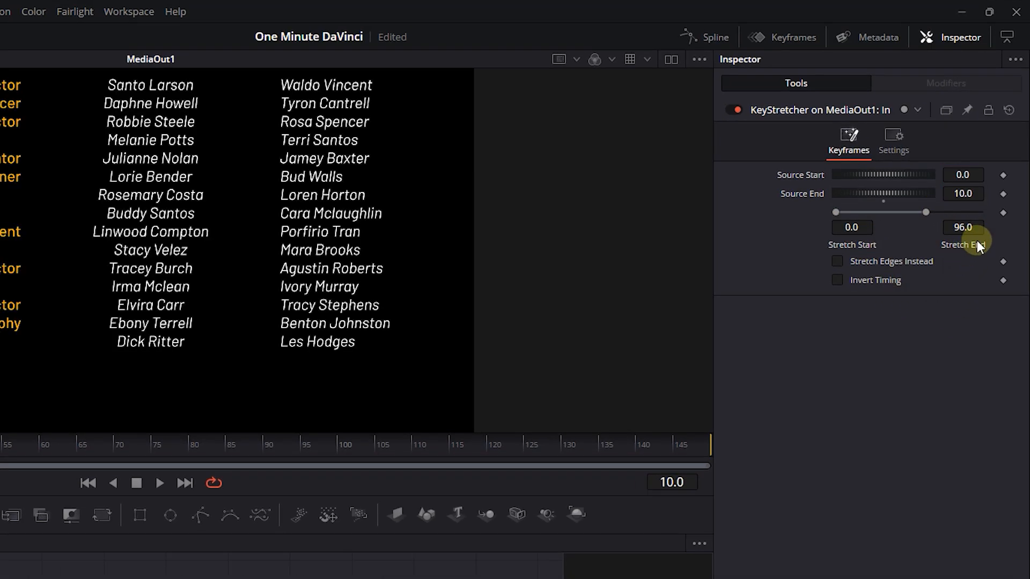
{"action": "left_click", "coordinate": [965, 229]}
{"action": "type", "text": "10"}
{"action": "key", "text": "Return"}
{"action": "left_click_drag", "start_coordinate": [18, 319], "coordinate": [214, 325]}
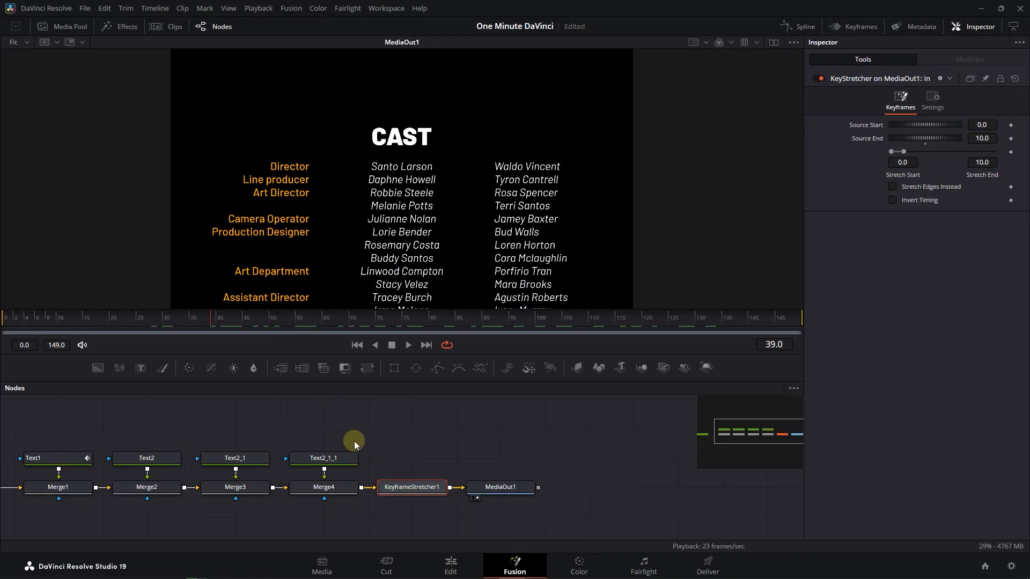
- On the Edit page, place the Fusion composition in a new timeline, shorten the clip to about one second and play it
{"action": "left_click", "coordinate": [449, 565]}
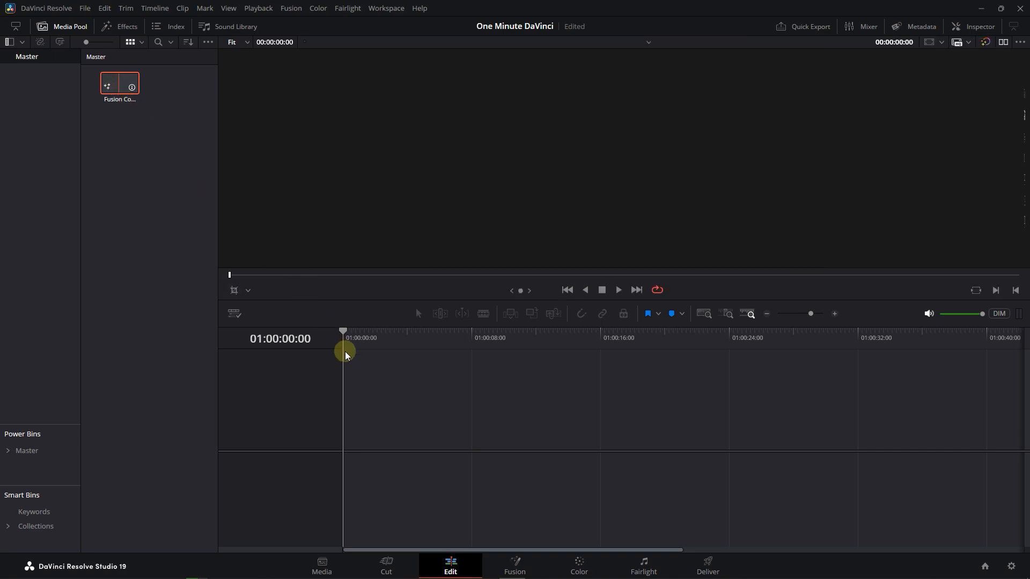
{"action": "left_click_drag", "start_coordinate": [346, 355], "coordinate": [340, 428]}
{"action": "left_click_drag", "start_coordinate": [639, 435], "coordinate": [404, 438]}
{"action": "key", "text": "space"}
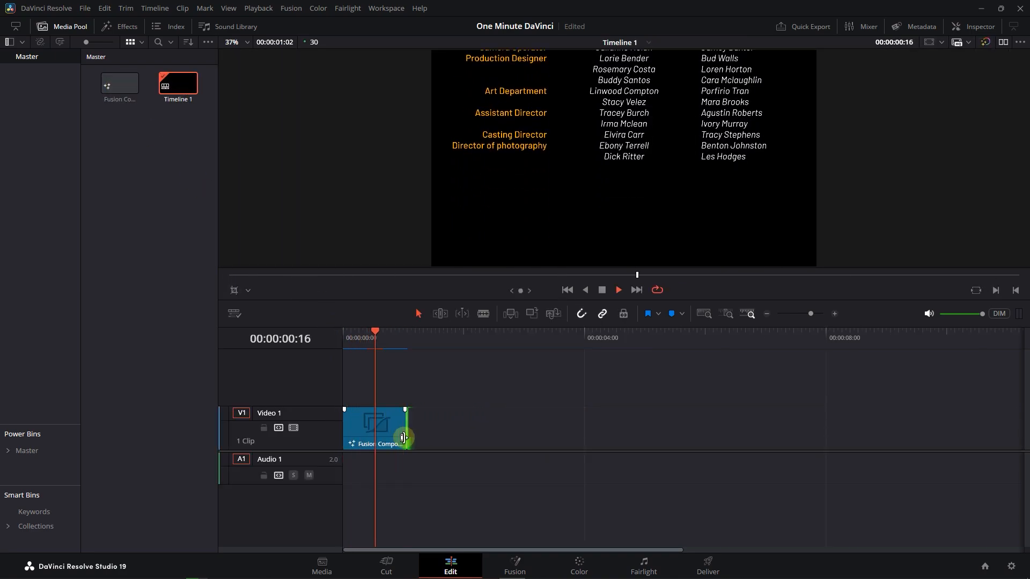
{"action": "key", "text": "space"}
- Extend the credits clip well past eight seconds and scrub through it to test the stretched scroll
{"action": "left_click_drag", "start_coordinate": [405, 439], "coordinate": [993, 400]}
{"action": "left_click", "coordinate": [857, 338]}
{"action": "left_click_drag", "start_coordinate": [857, 337], "coordinate": [327, 343]}
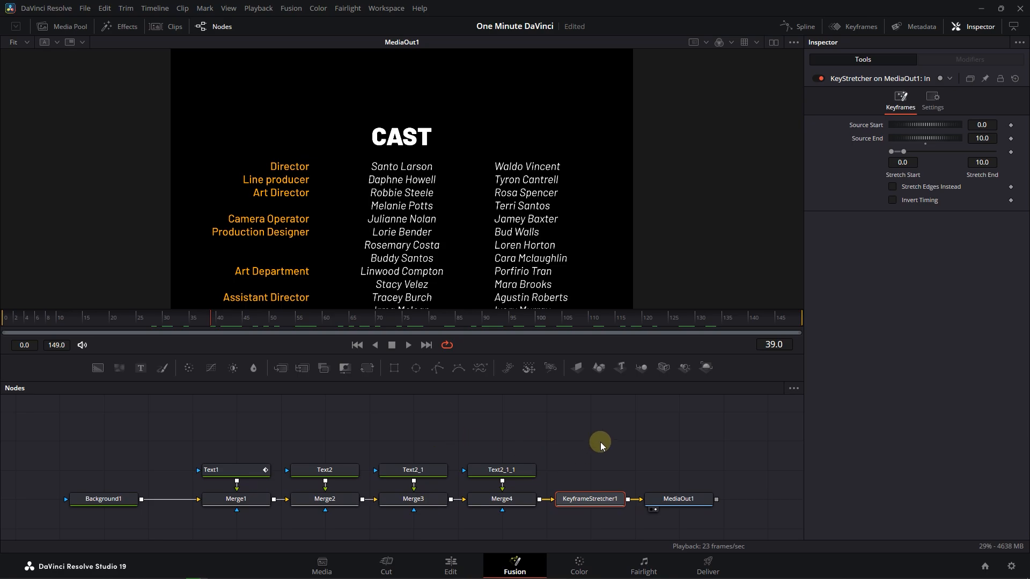
- On the Fusion page, create a macro named Credits from all nodes except MediaOut1
{"action": "left_click_drag", "start_coordinate": [600, 442], "coordinate": [102, 516]}
{"action": "right_click", "coordinate": [489, 468]}
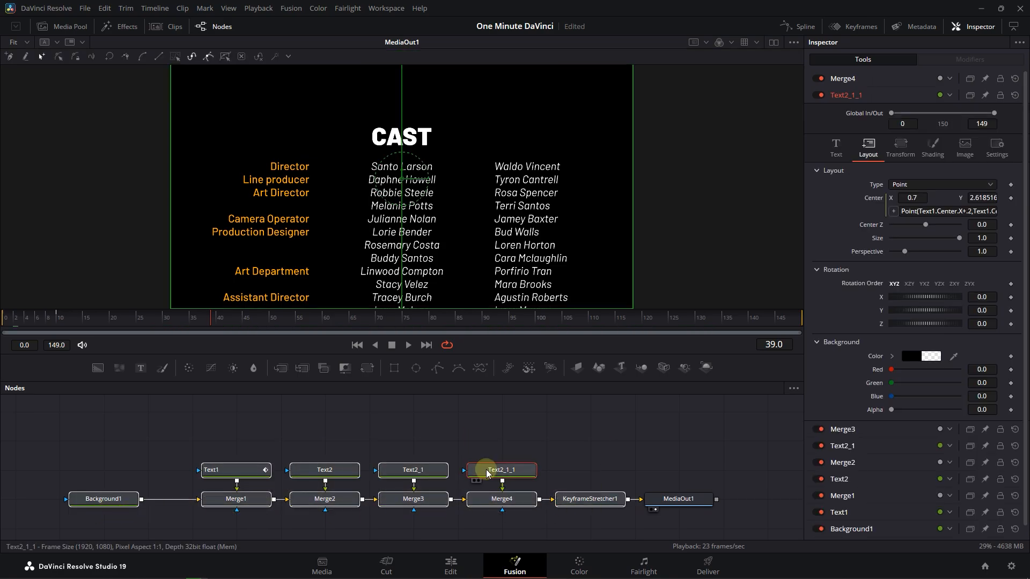
{"action": "mouse_move", "coordinate": [557, 297]}
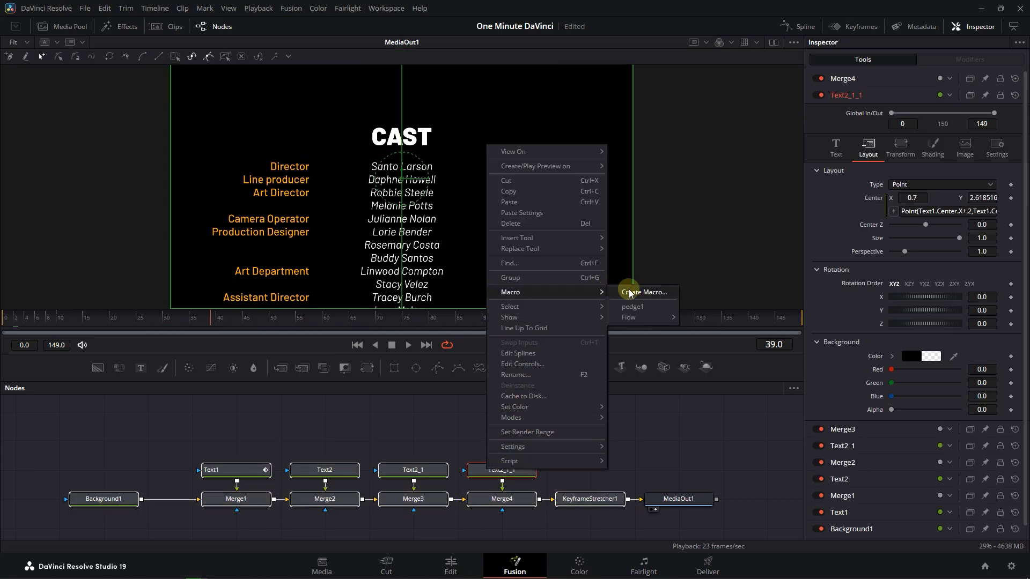
{"action": "left_click", "coordinate": [642, 292]}
{"action": "double_click", "coordinate": [281, 77]}
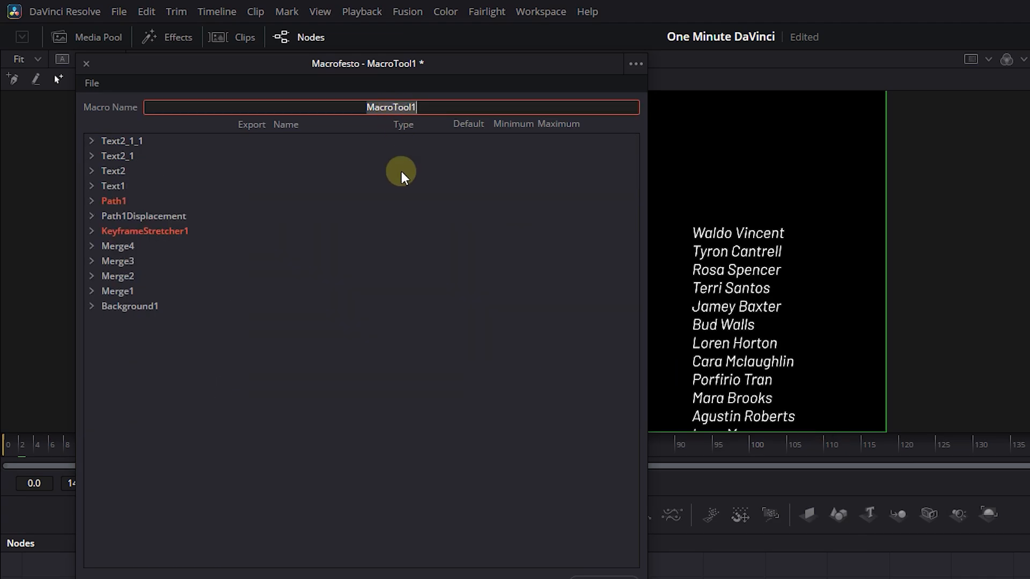
{"action": "type", "text": "Credits"}
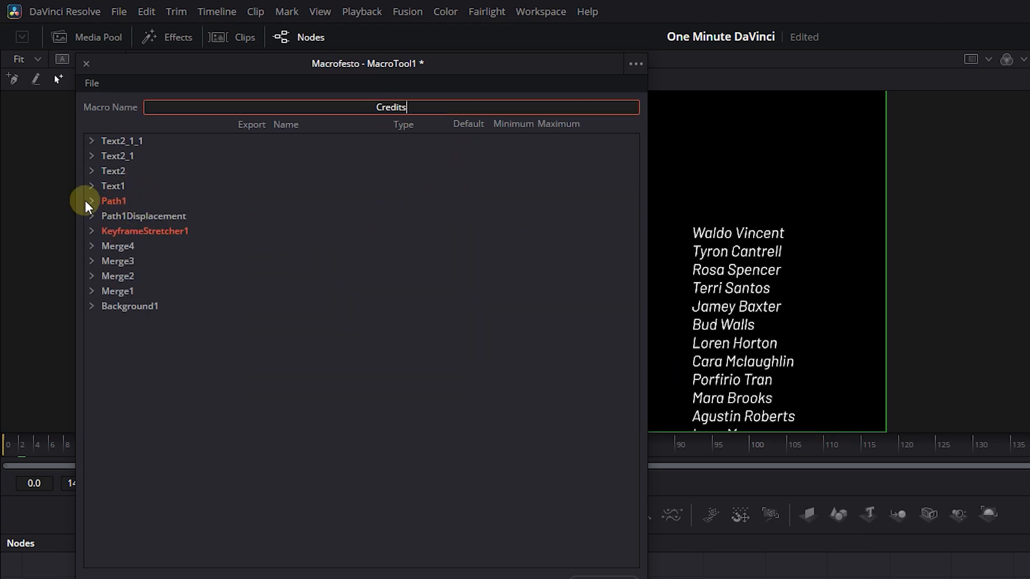
- Rename Text1's StyledText parameter to Head and mark it for export in the macro
{"action": "left_click", "coordinate": [91, 186]}
{"action": "left_click", "coordinate": [106, 261]}
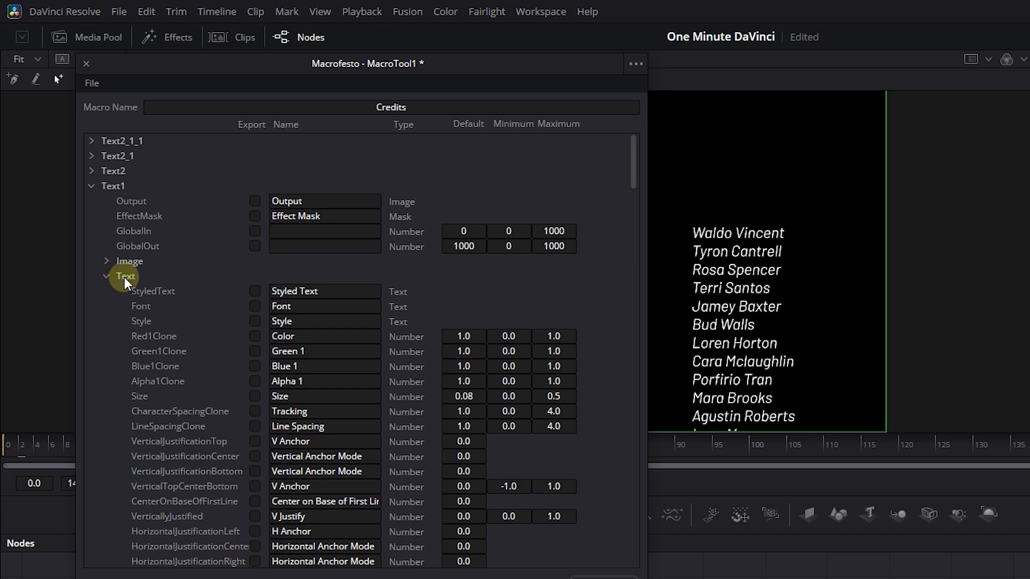
{"action": "left_click", "coordinate": [340, 293]}
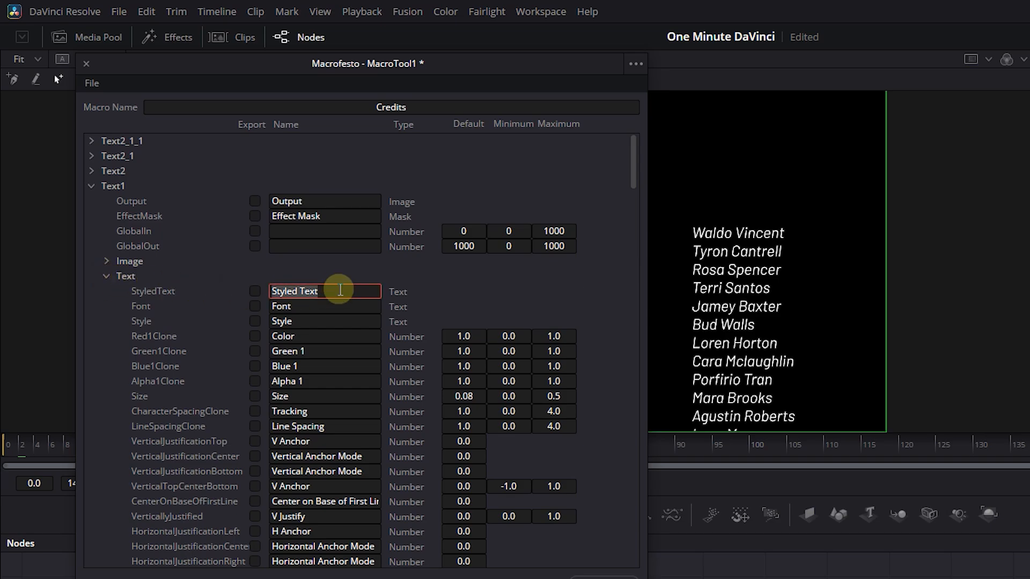
{"action": "type", "text": "Head"}
{"action": "left_click", "coordinate": [254, 291]}
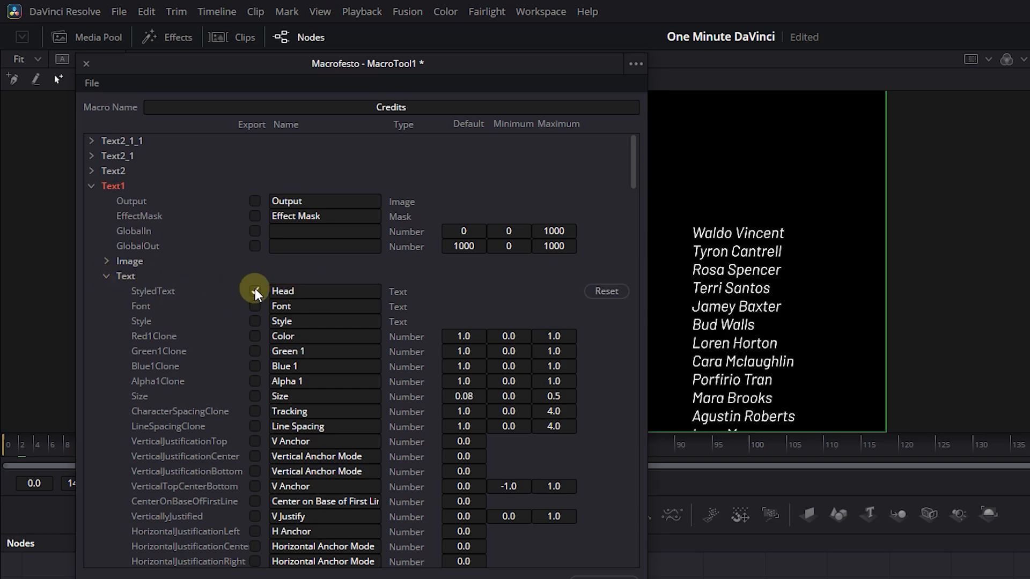
{"action": "left_click", "coordinate": [91, 185]}
- Mark the StyledText parameters of Text2 and Text2_1 for export in the Credits macro
{"action": "left_click", "coordinate": [91, 171]}
{"action": "left_click", "coordinate": [106, 246]}
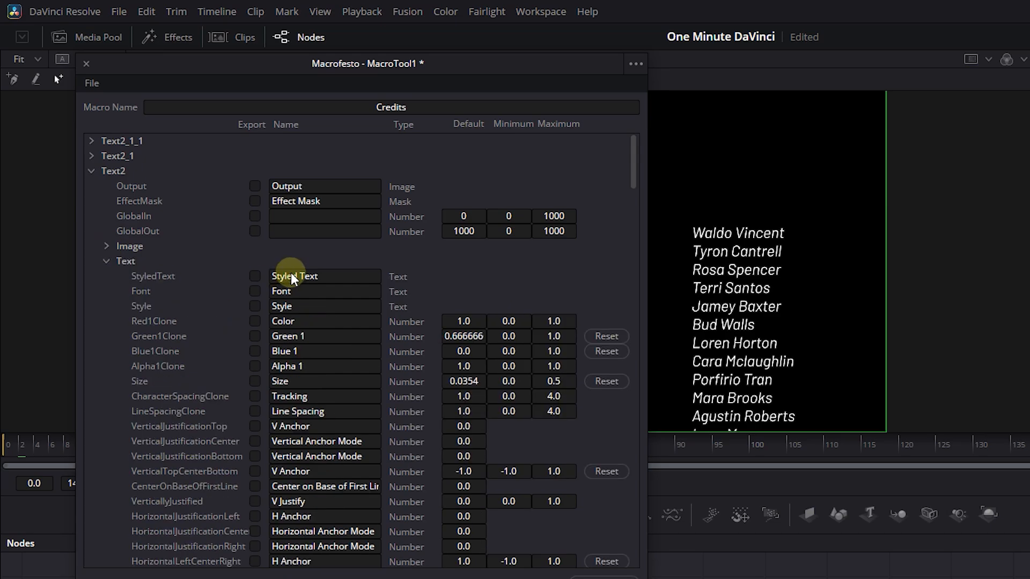
{"action": "left_click", "coordinate": [254, 277]}
{"action": "left_click", "coordinate": [92, 171]}
{"action": "left_click", "coordinate": [91, 156]}
{"action": "left_click", "coordinate": [106, 230]}
{"action": "left_click", "coordinate": [255, 246]}
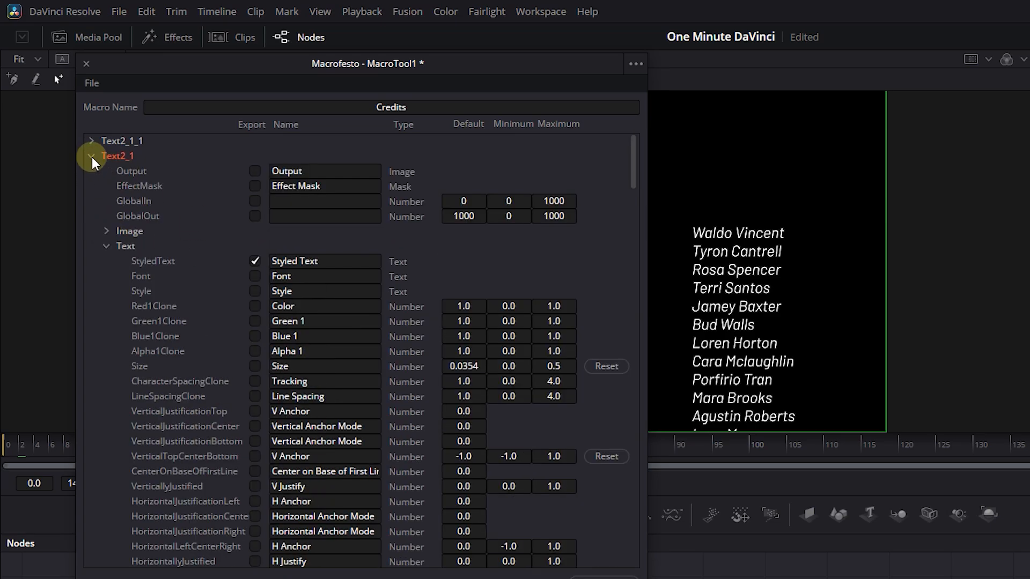
{"action": "left_click", "coordinate": [91, 156]}
- Mark Text2_1_1's StyledText parameter for export in the Credits macro
{"action": "left_click", "coordinate": [91, 141]}
{"action": "left_click", "coordinate": [130, 216]}
{"action": "left_click", "coordinate": [255, 245]}
{"action": "left_click", "coordinate": [91, 141]}
- Save the macro as Credits in the Fusion > Templates > Edit > Generators folder and close the macro editor
{"action": "left_click", "coordinate": [92, 82]}
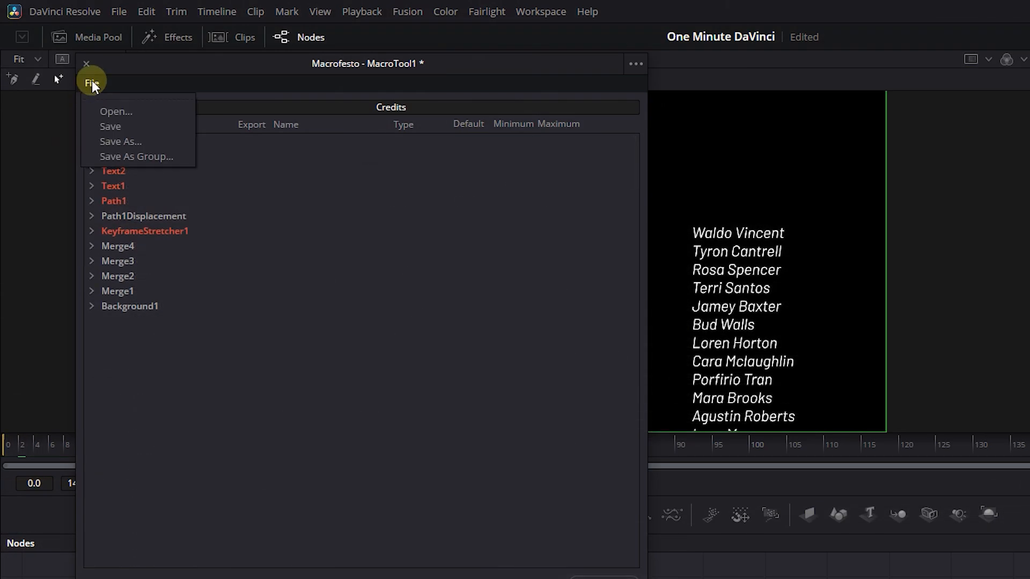
{"action": "left_click", "coordinate": [119, 141]}
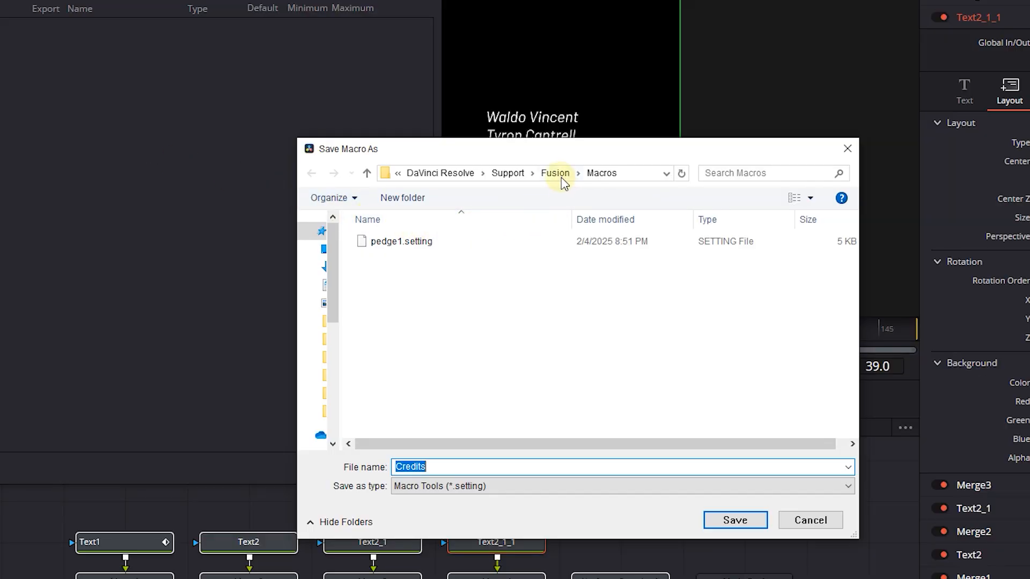
{"action": "left_click", "coordinate": [562, 179]}
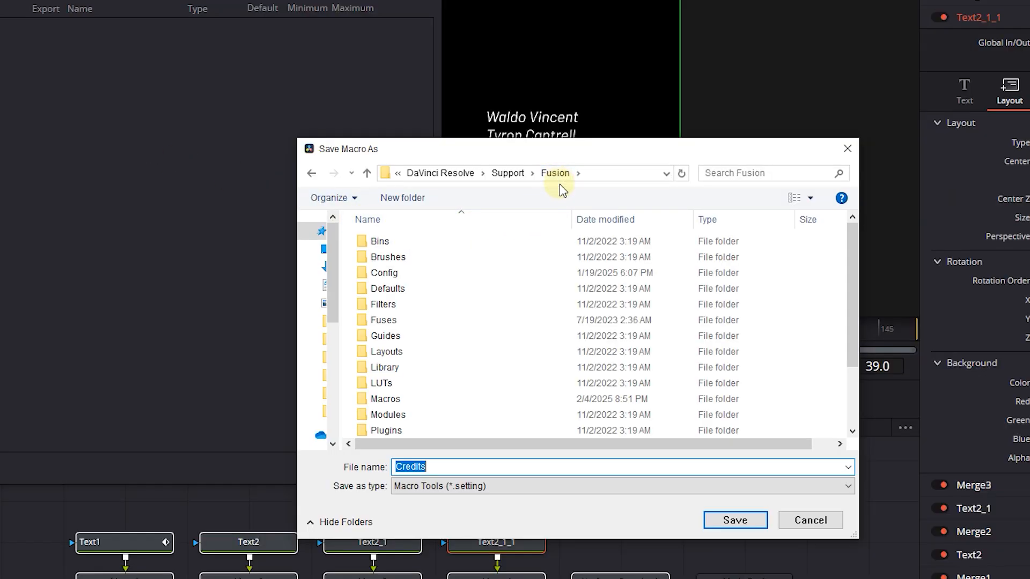
{"action": "scroll", "coordinate": [456, 408], "scroll_direction": "down", "scroll_amount": 2}
{"action": "double_click", "coordinate": [456, 430]}
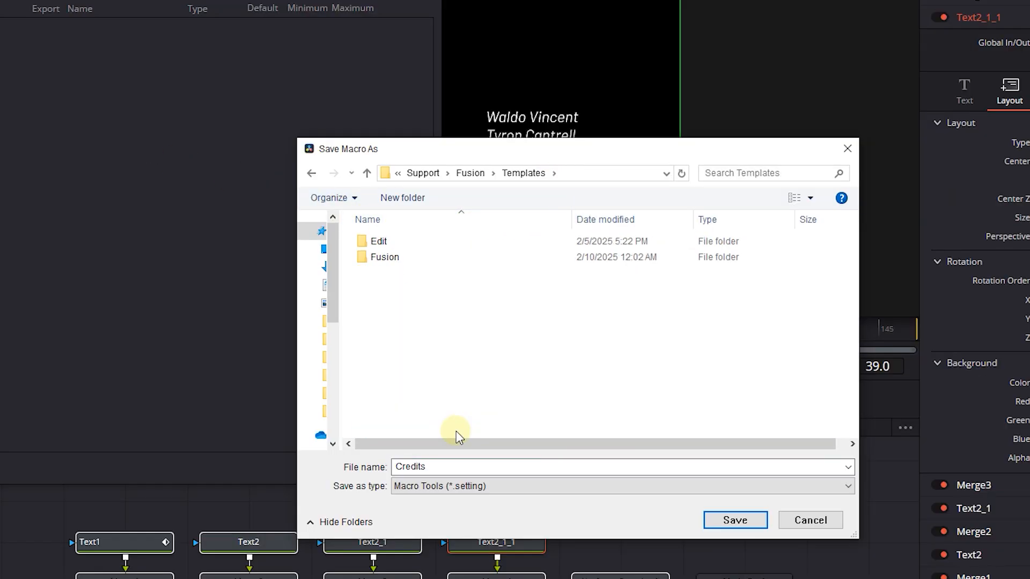
{"action": "double_click", "coordinate": [404, 242]}
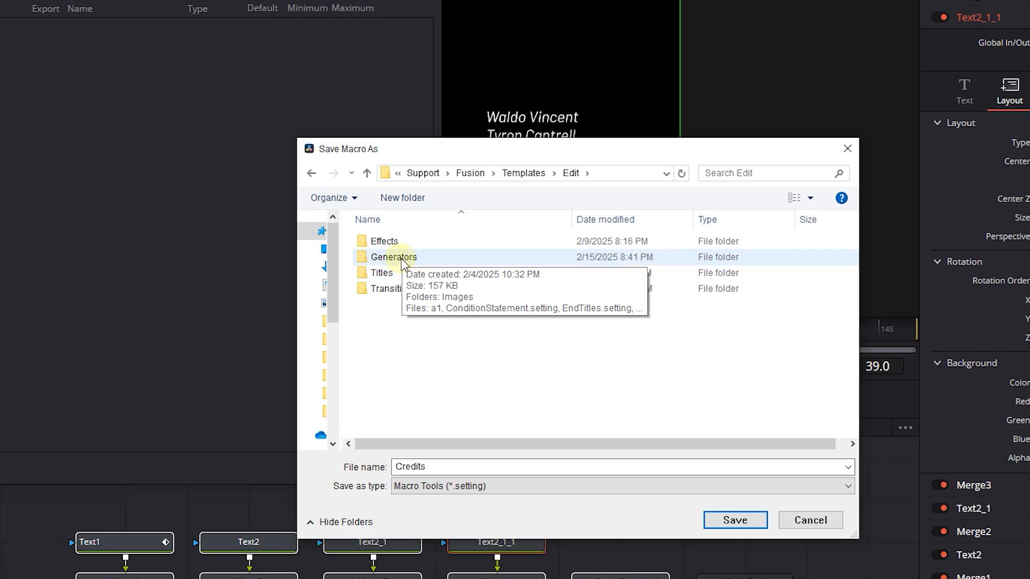
{"action": "double_click", "coordinate": [406, 258]}
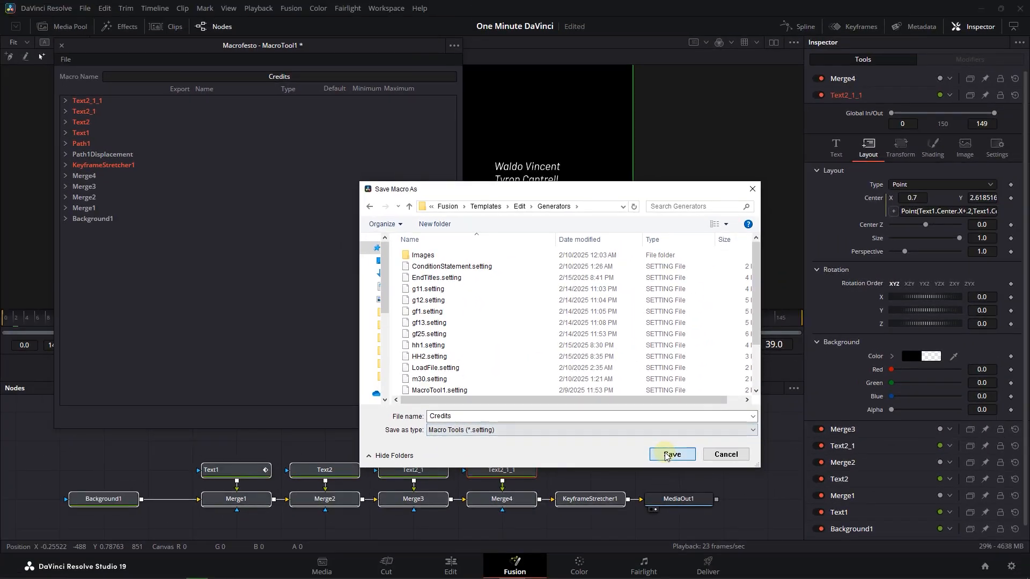
{"action": "left_click", "coordinate": [735, 521]}
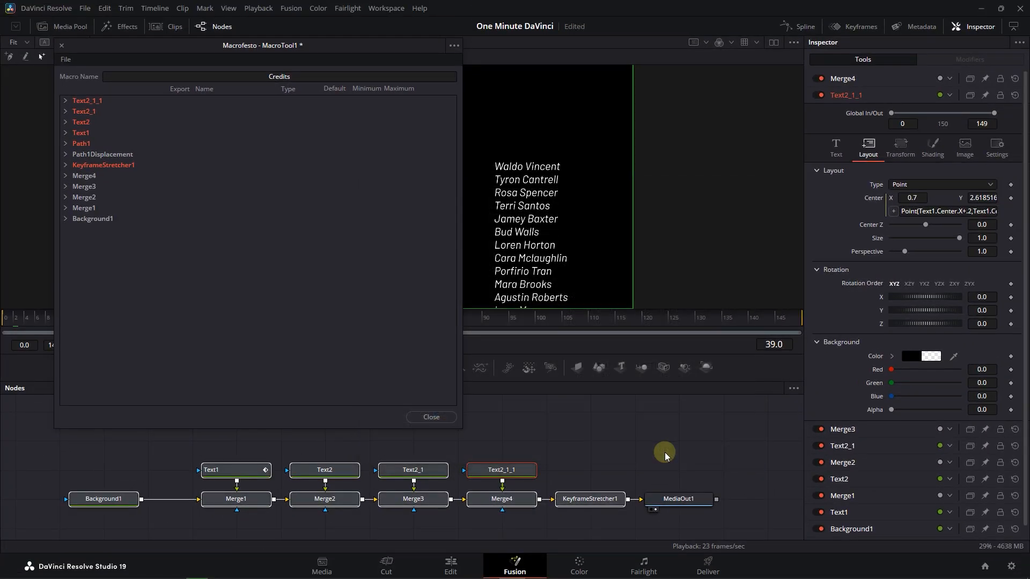
{"action": "left_click", "coordinate": [431, 417]}
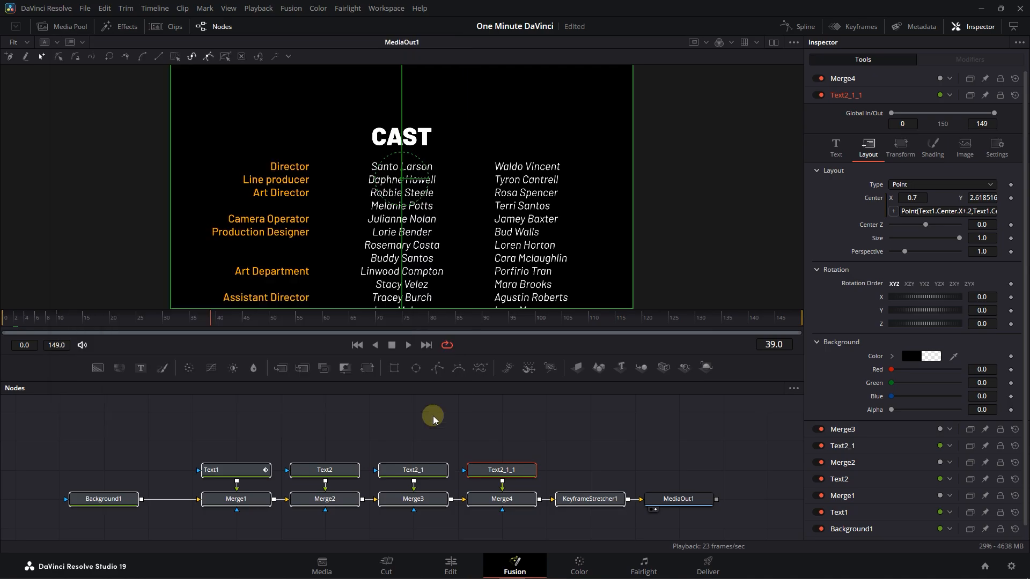
- On the Edit page, search the Generators for "cre" and place the Credits generator at the start of the Video 1 track
{"action": "left_click", "coordinate": [452, 567]}
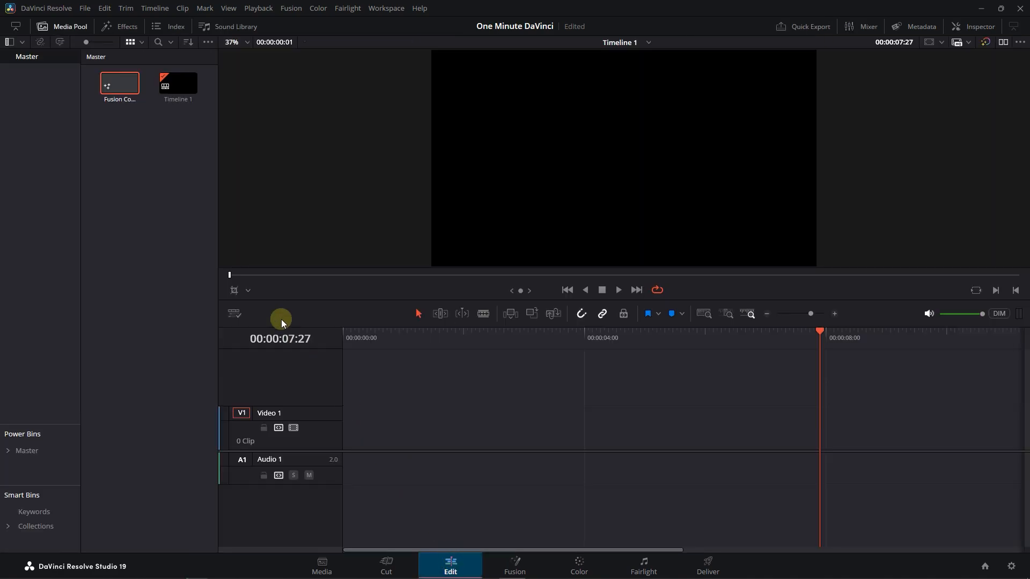
{"action": "left_click", "coordinate": [124, 27]}
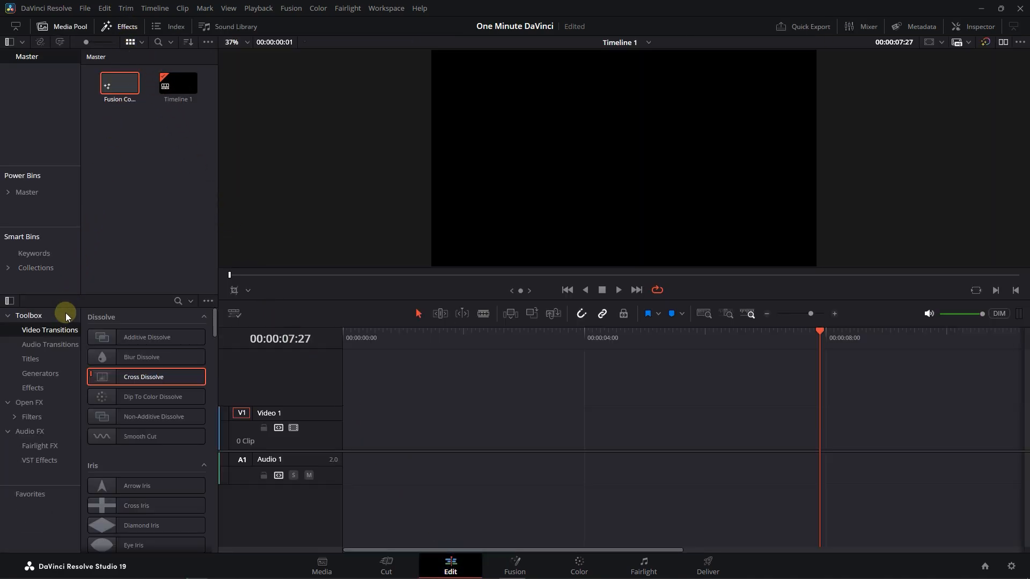
{"action": "left_click", "coordinate": [48, 377]}
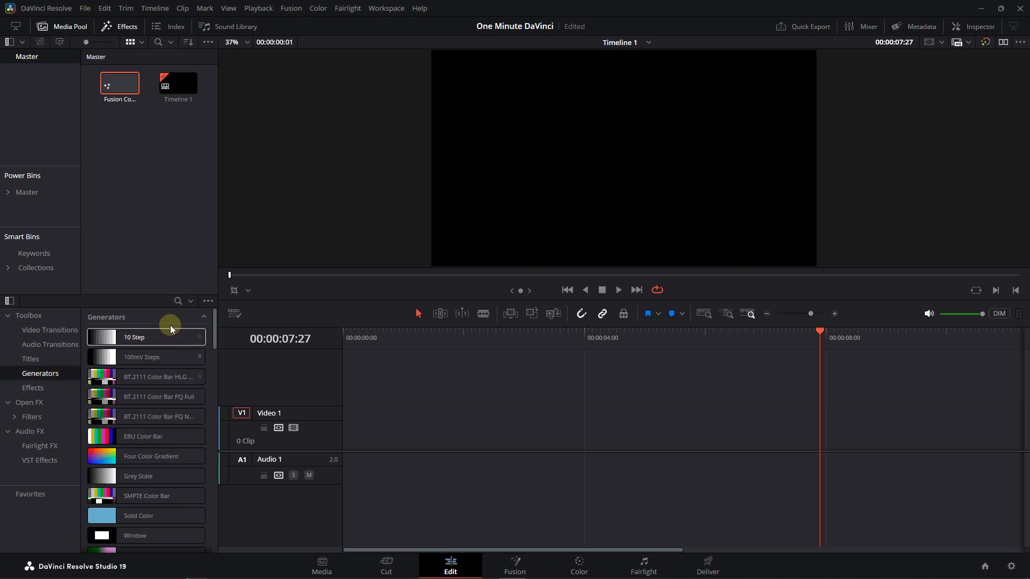
{"action": "left_click", "coordinate": [178, 301]}
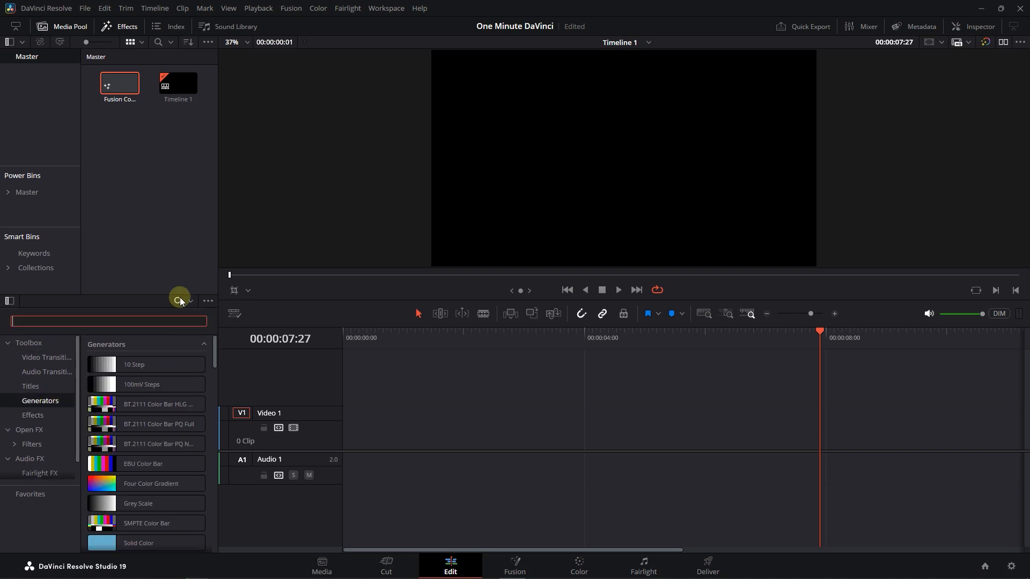
{"action": "type", "text": "cre"}
{"action": "left_click", "coordinate": [124, 368]}
{"action": "left_click_drag", "start_coordinate": [125, 368], "coordinate": [346, 443]}
- Play the Credits clip from the start of the timeline to check the scrolling text
{"action": "left_click_drag", "start_coordinate": [377, 333], "coordinate": [322, 333]}
{"action": "key", "text": "space"}
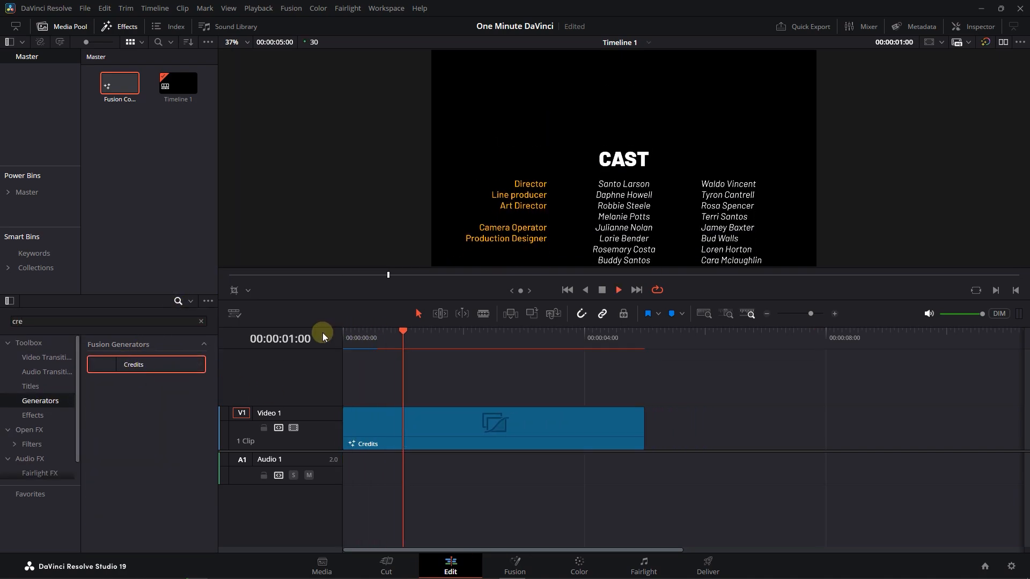
{"action": "key", "text": "space"}
- Select the Credits clip, show the frame with the heading, and replace the heading text CAST with "Names"
{"action": "left_click", "coordinate": [525, 428]}
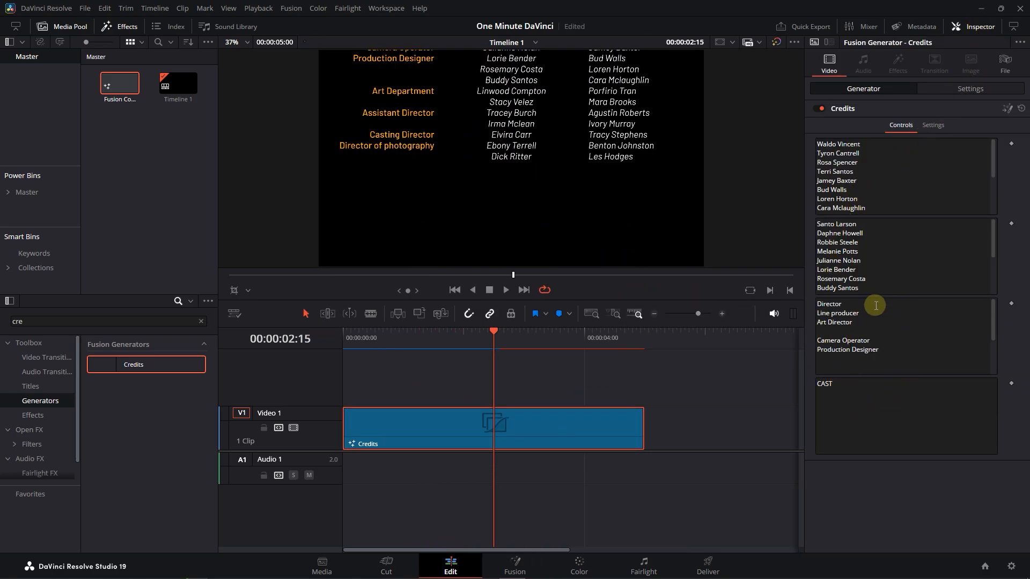
{"action": "left_click", "coordinate": [880, 340]}
{"action": "left_click", "coordinate": [869, 243]}
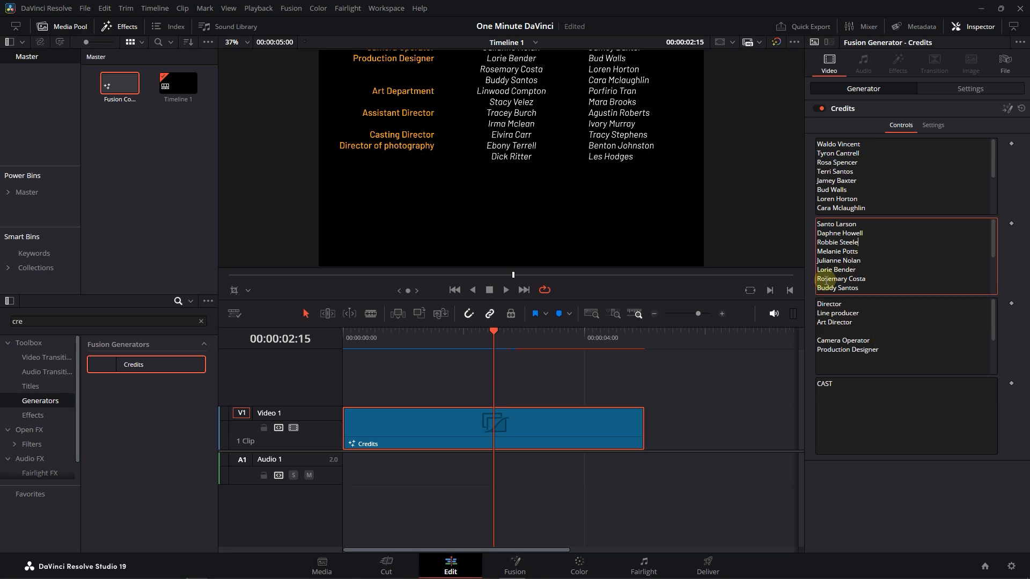
{"action": "left_click", "coordinate": [394, 332]}
{"action": "double_click", "coordinate": [858, 387]}
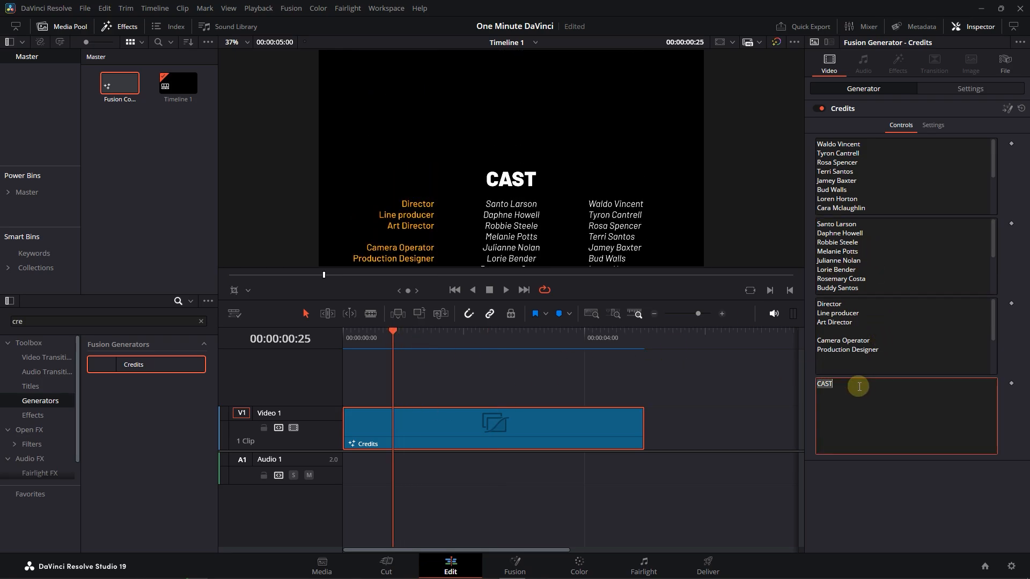
{"action": "type", "text": "Names"}
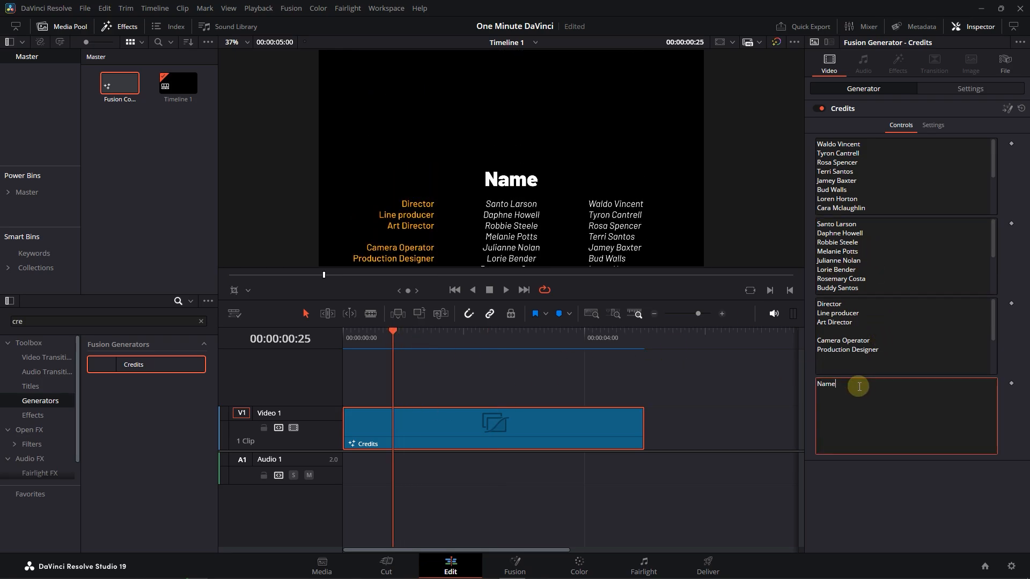